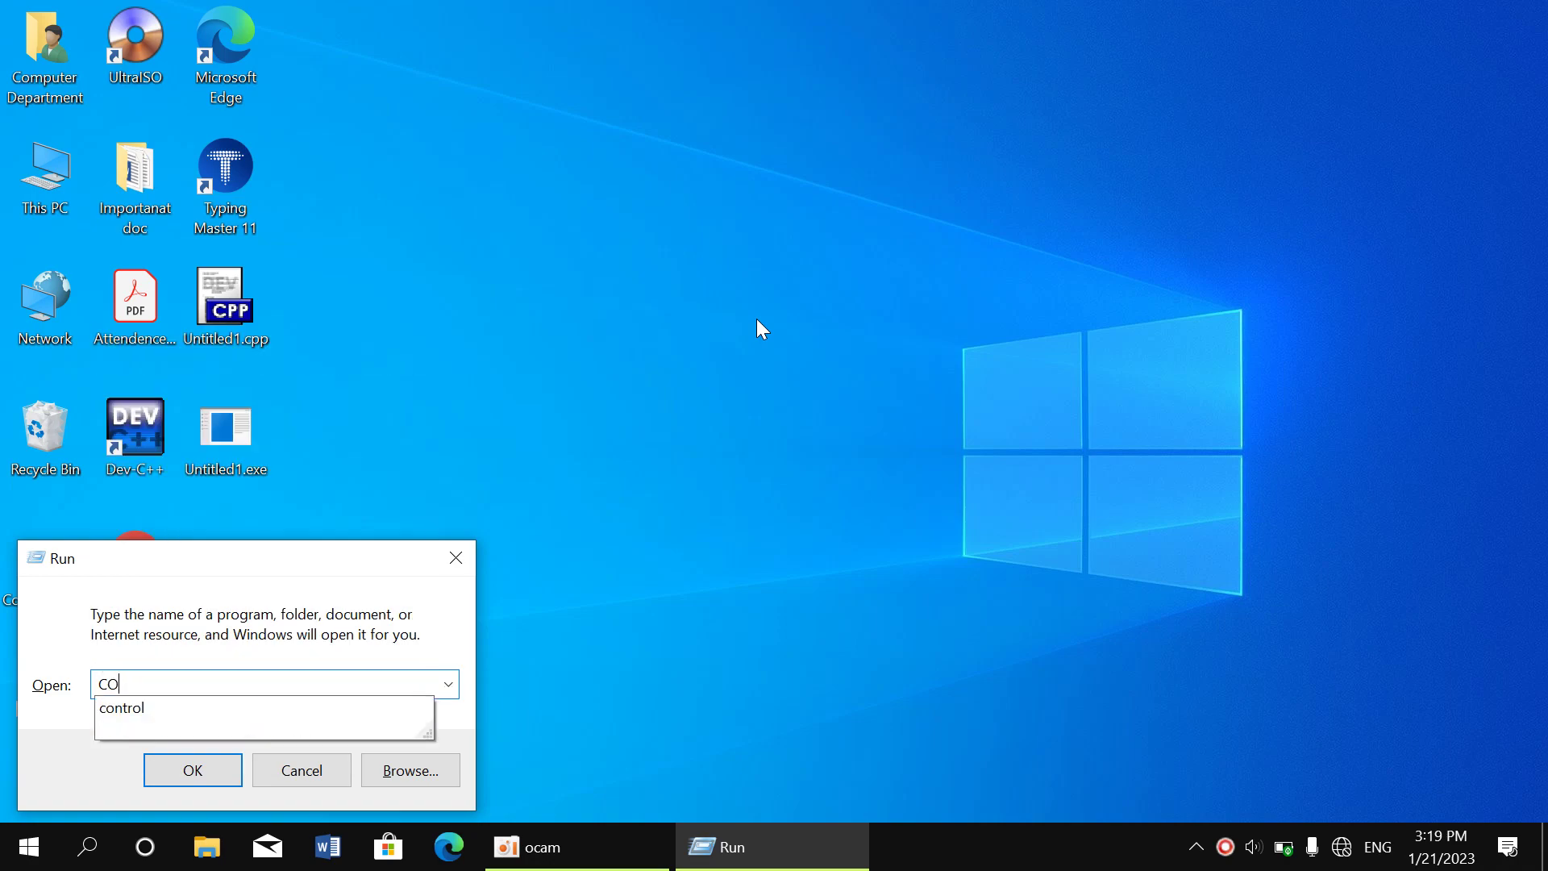
Run the control command to open Windows Control Panel
key(Down)
key(Return)
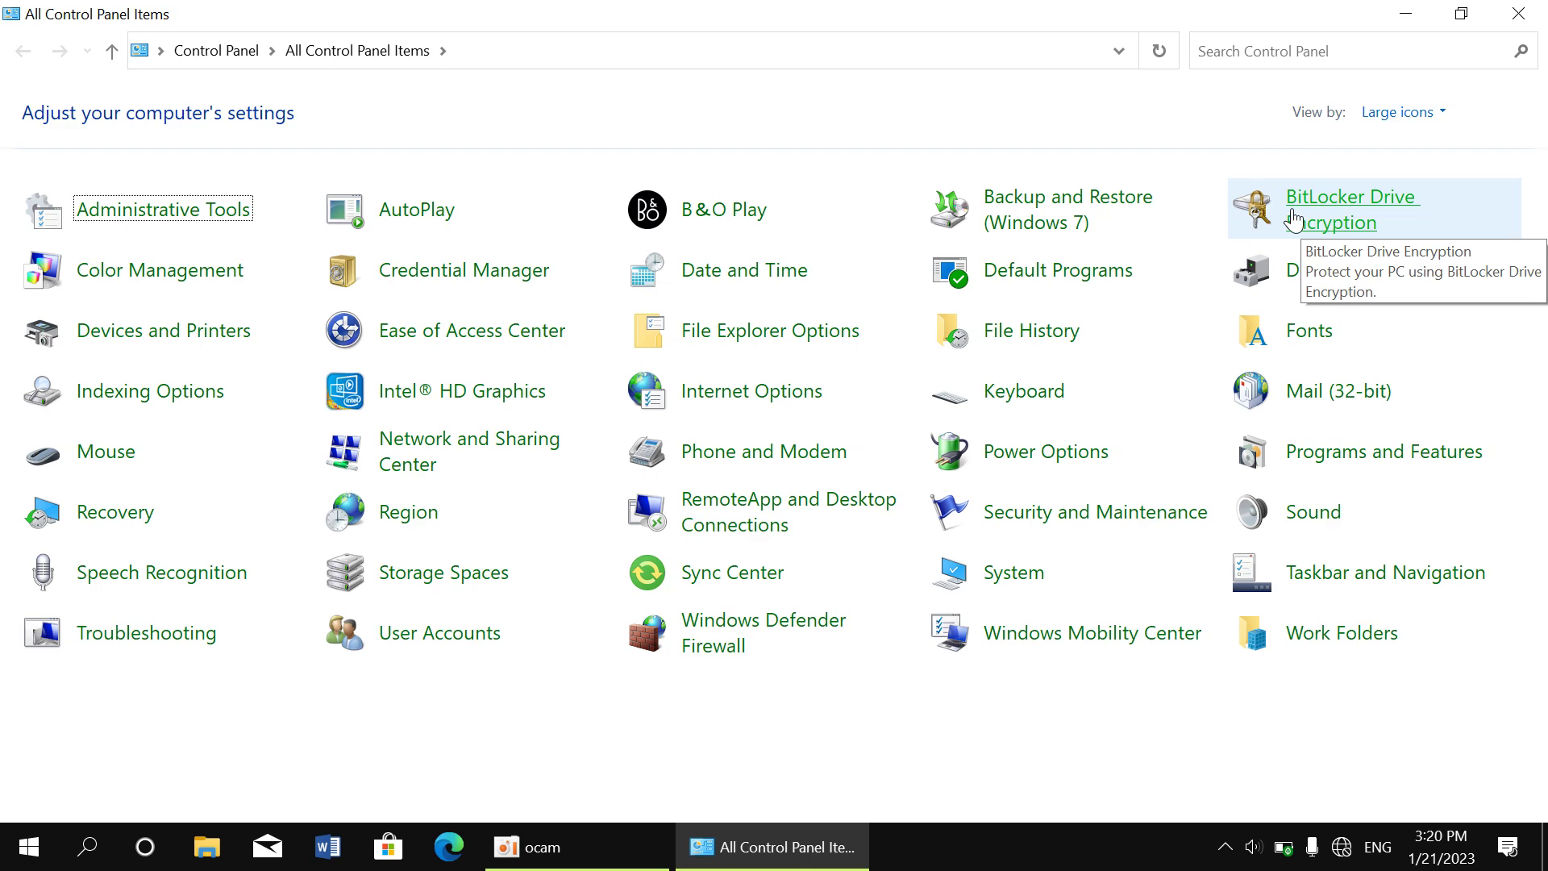
Open This PC from the desktop to view the drives, then minimize it
key(super+d)
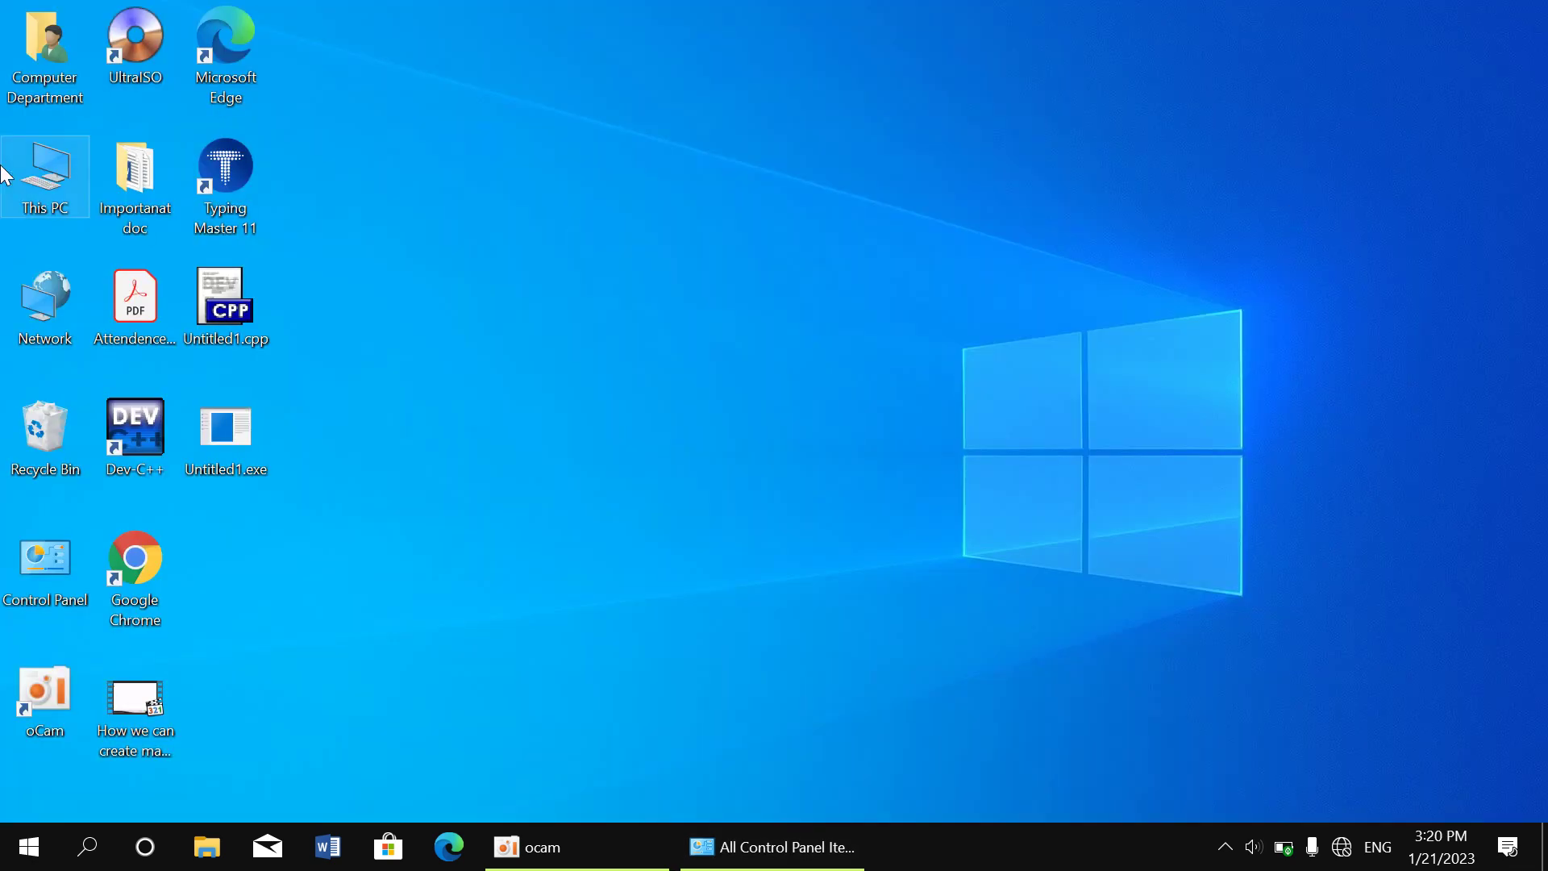
double_click(44, 185)
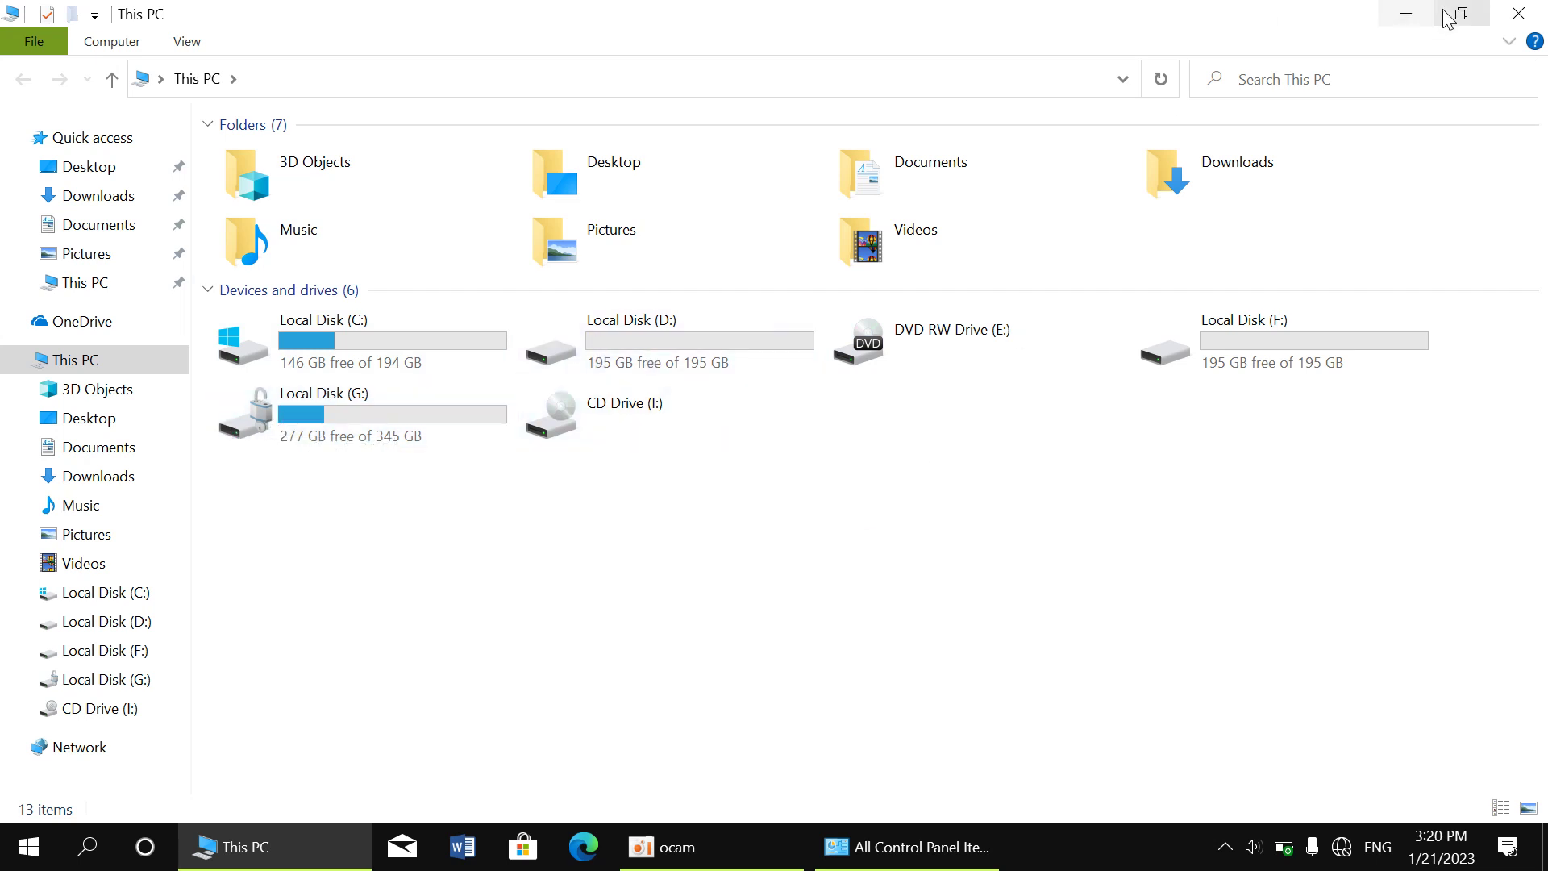
click(1395, 15)
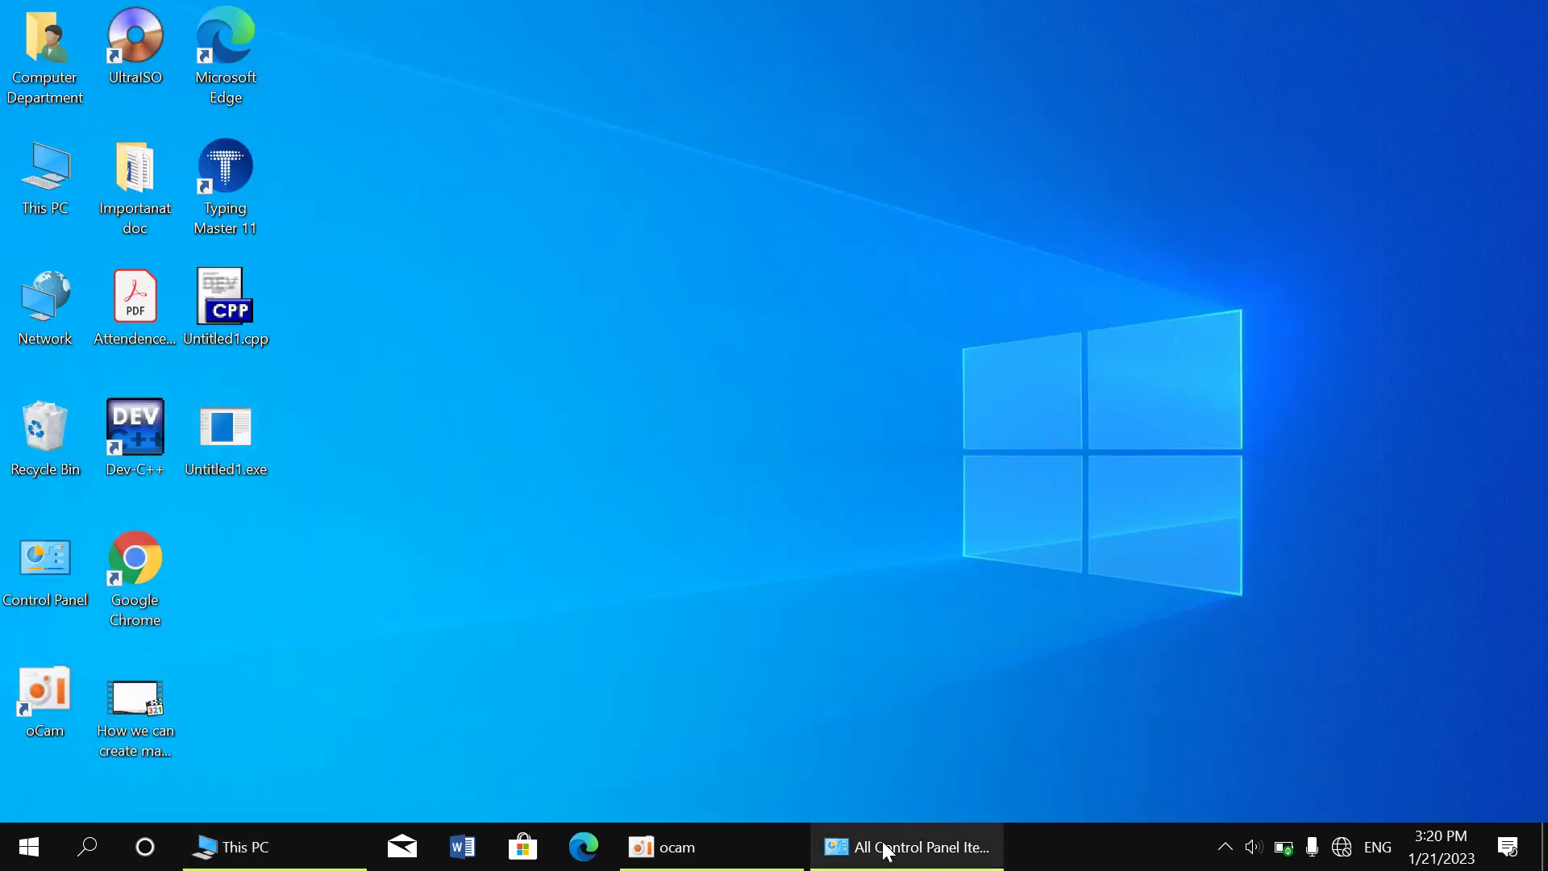
Open BitLocker Drive Encryption in Control Panel, then reopen This PC from the desktop
click(887, 847)
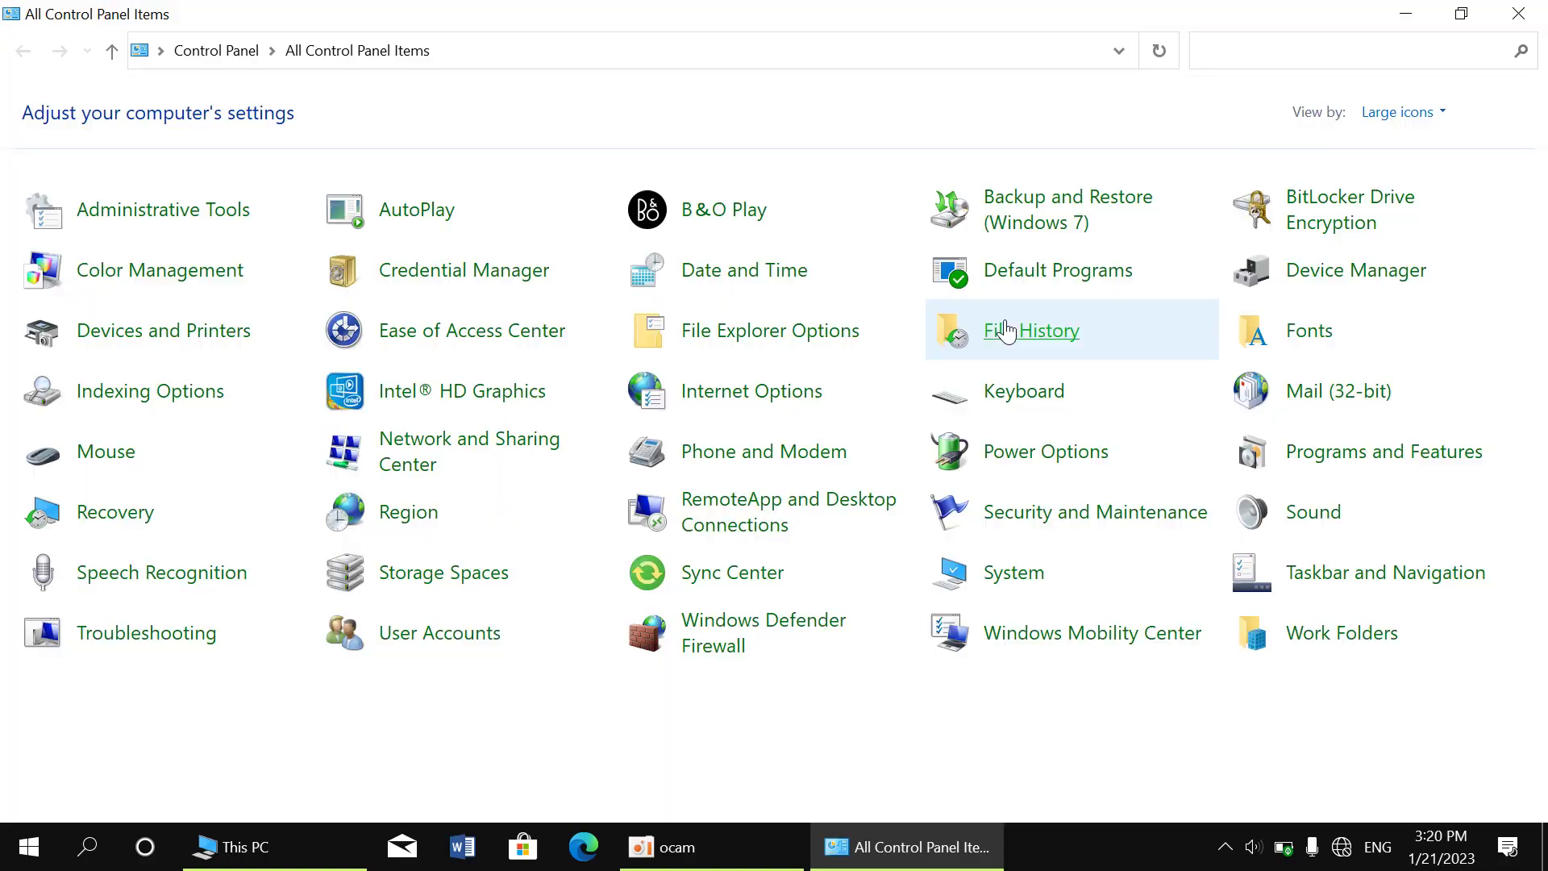
click(1286, 217)
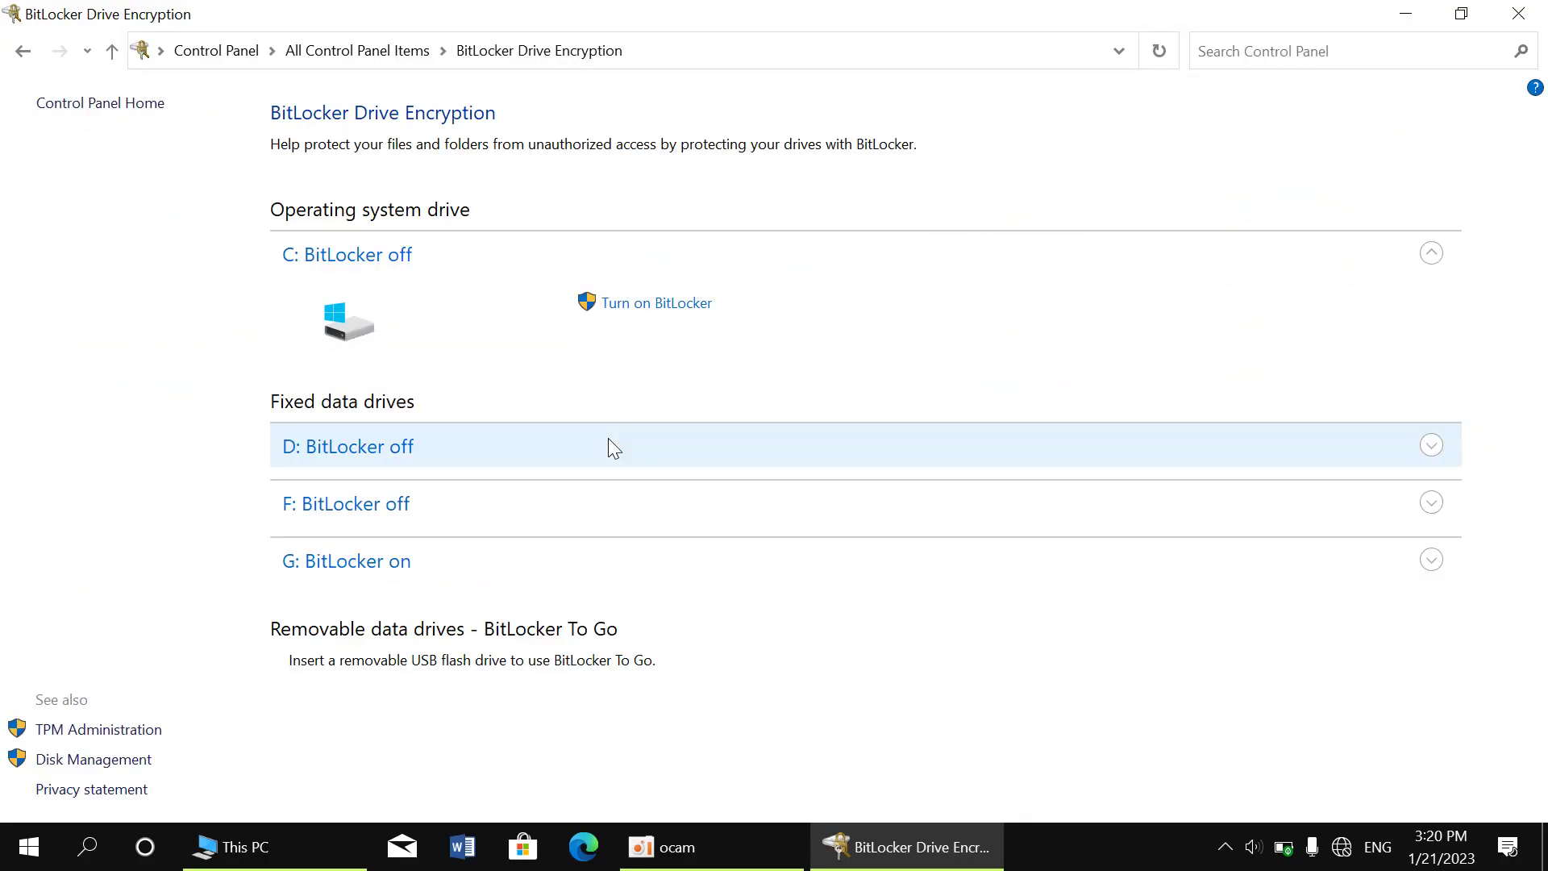
key(super+d)
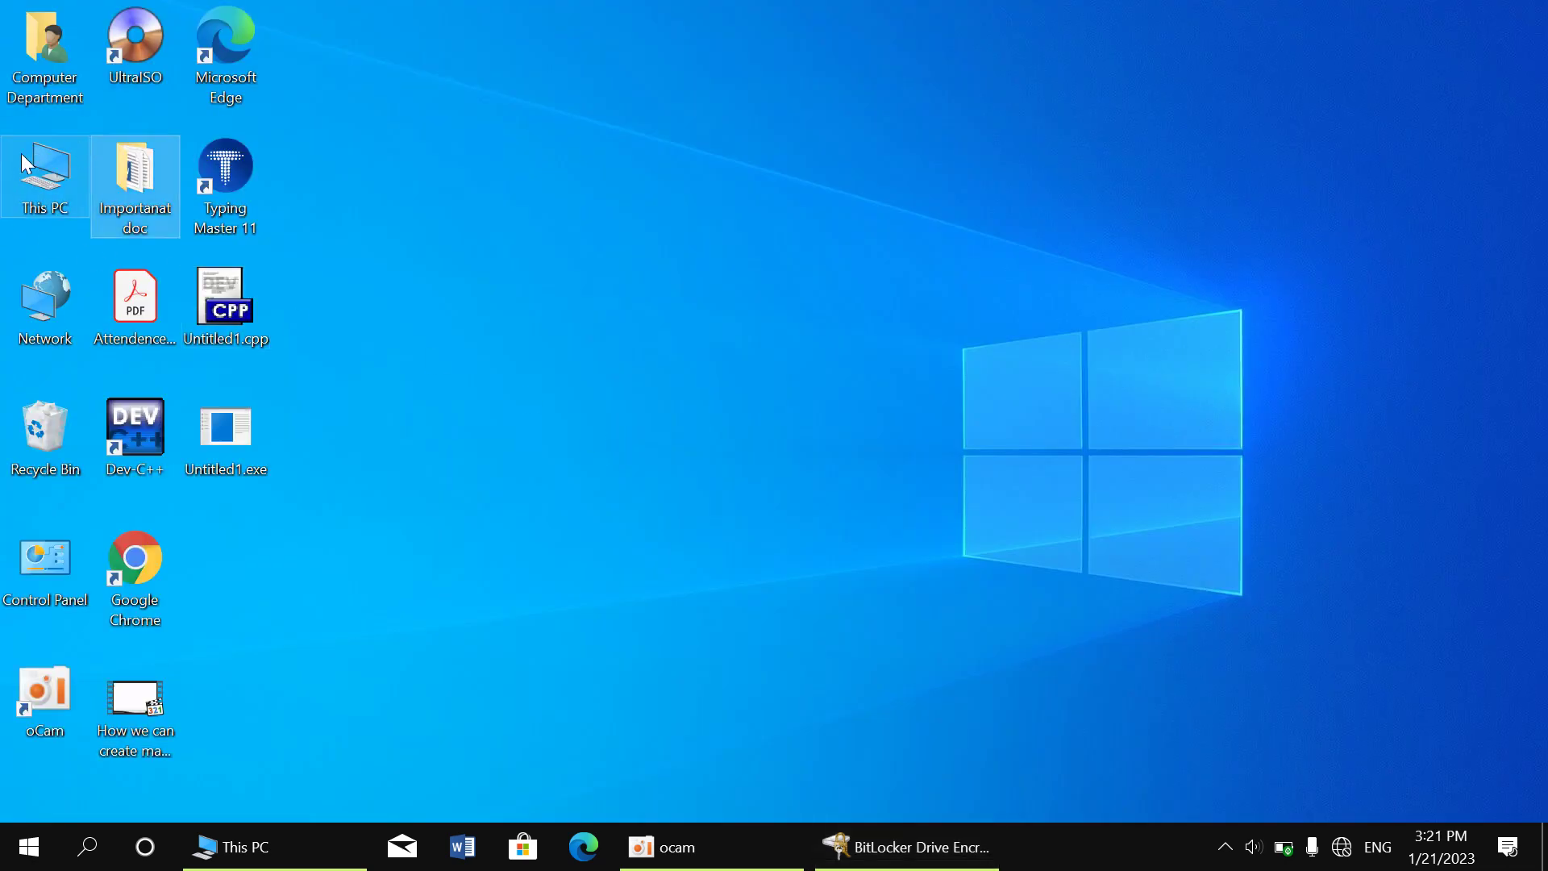
double_click(24, 161)
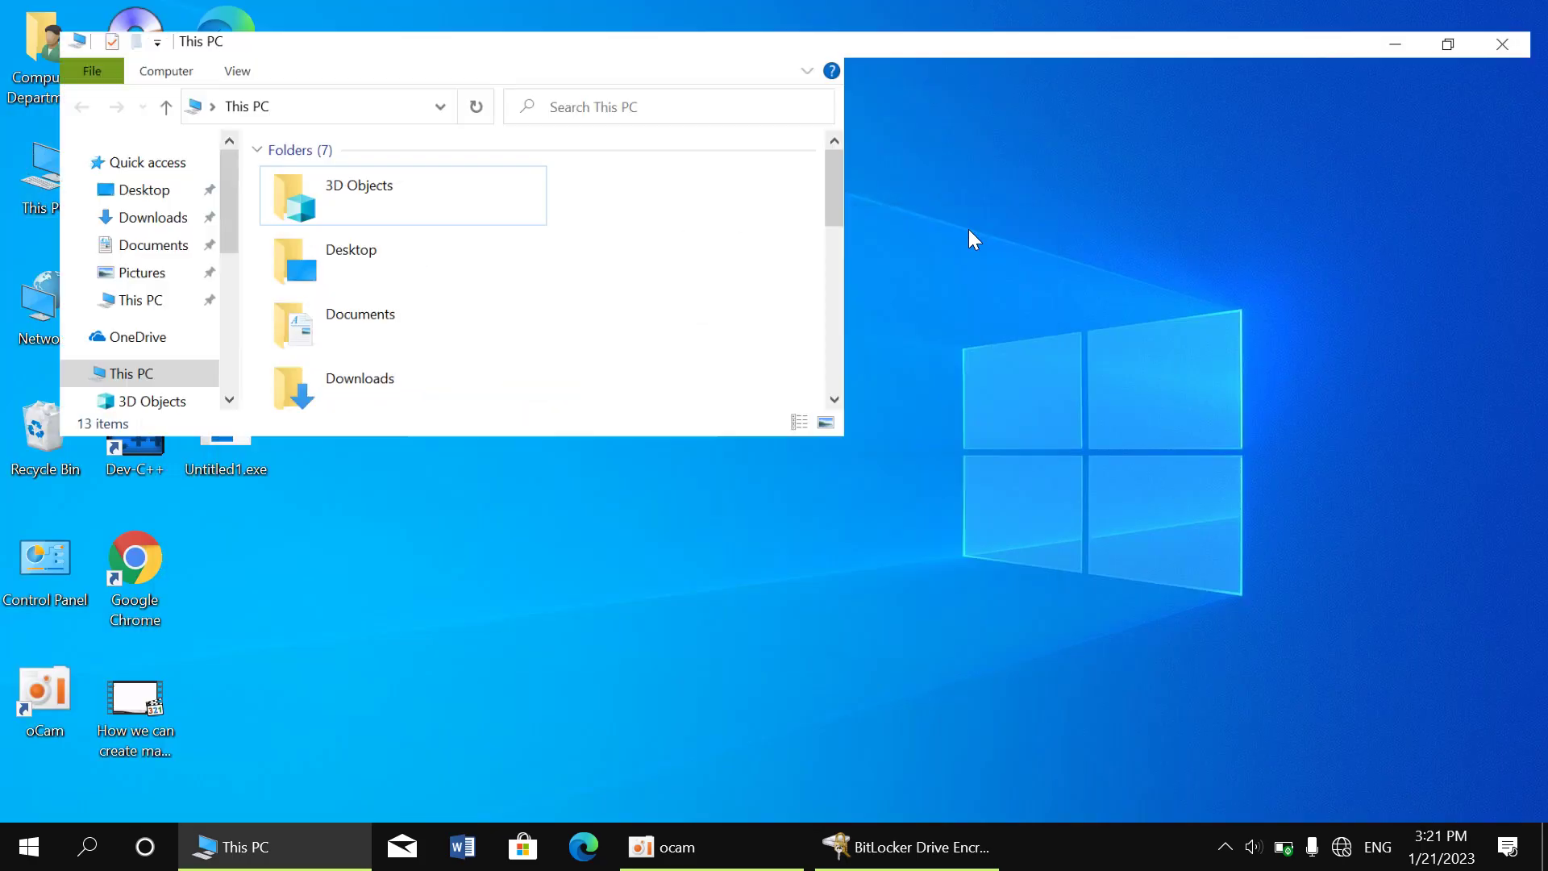
Check Local Disk (D:)'s options, close the BitLocker window, and select drive D:
right_click(715, 337)
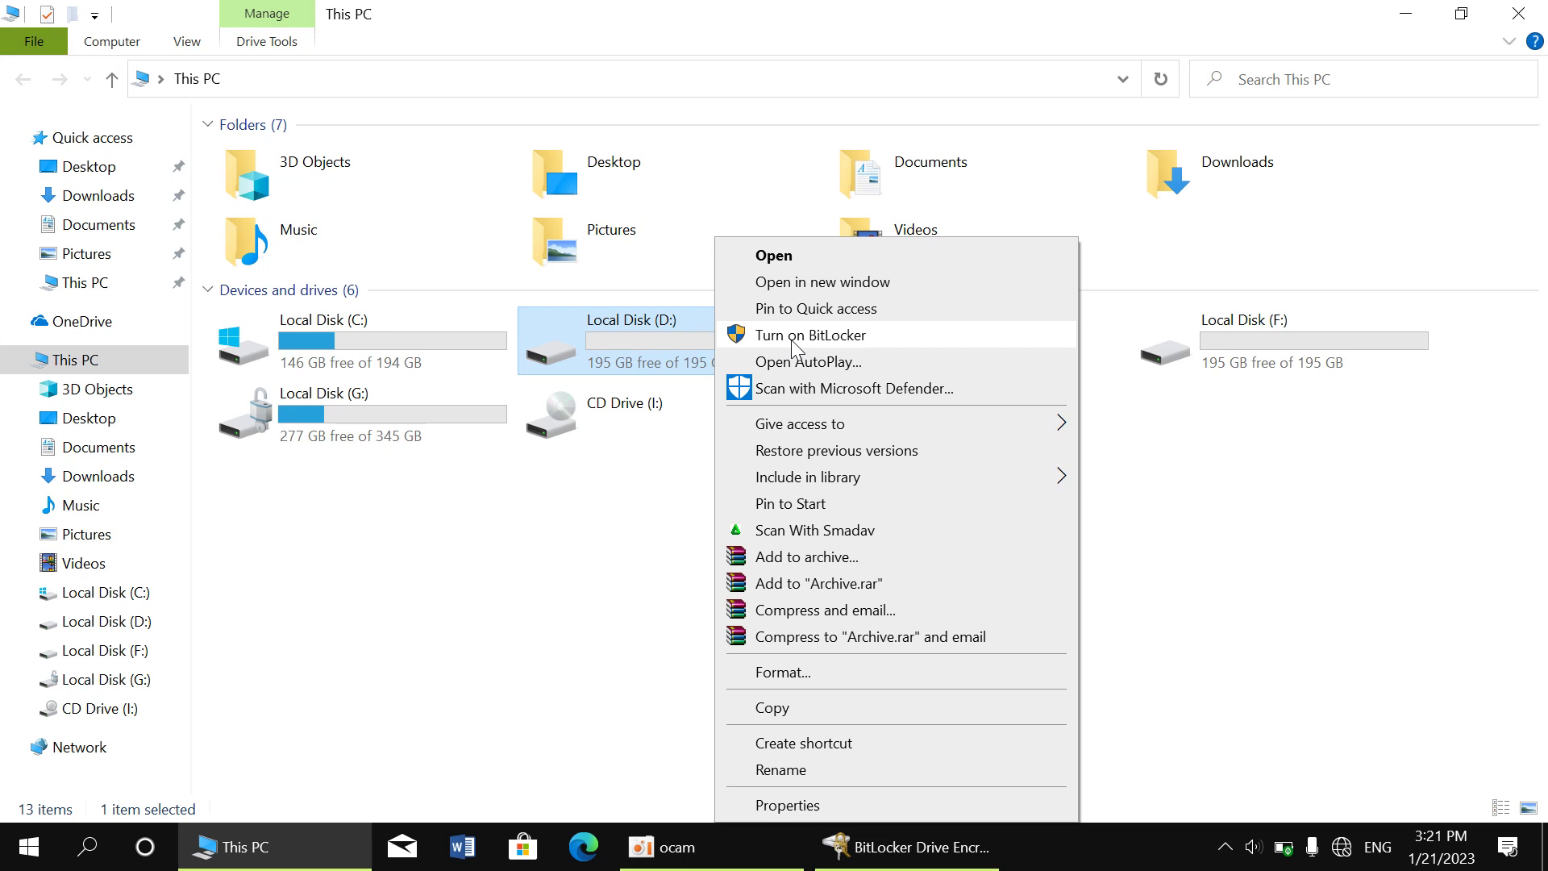
click(323, 472)
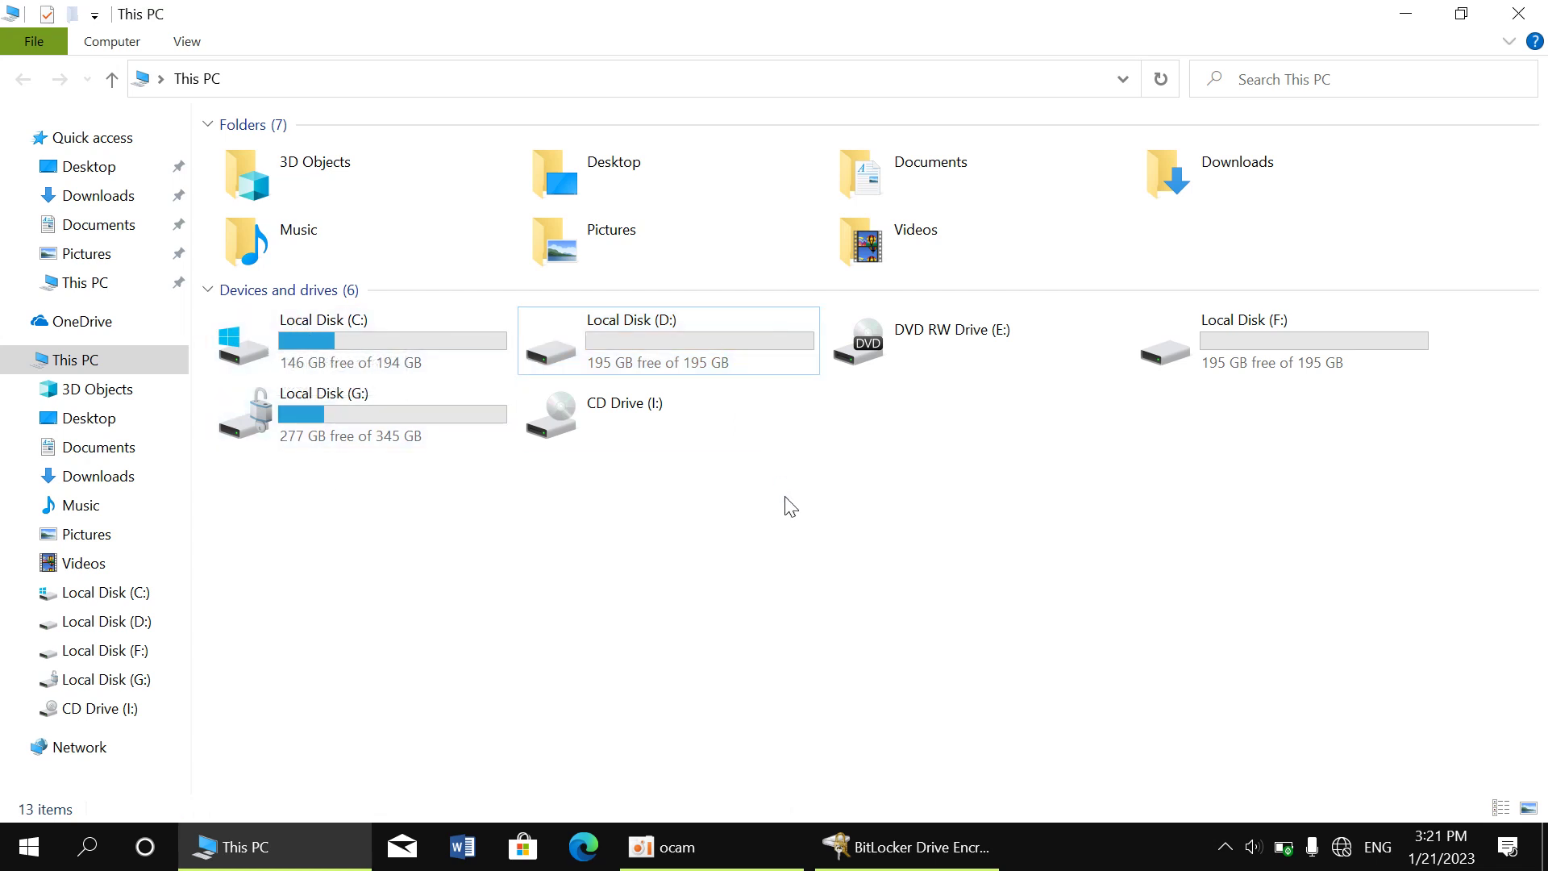
click(828, 867)
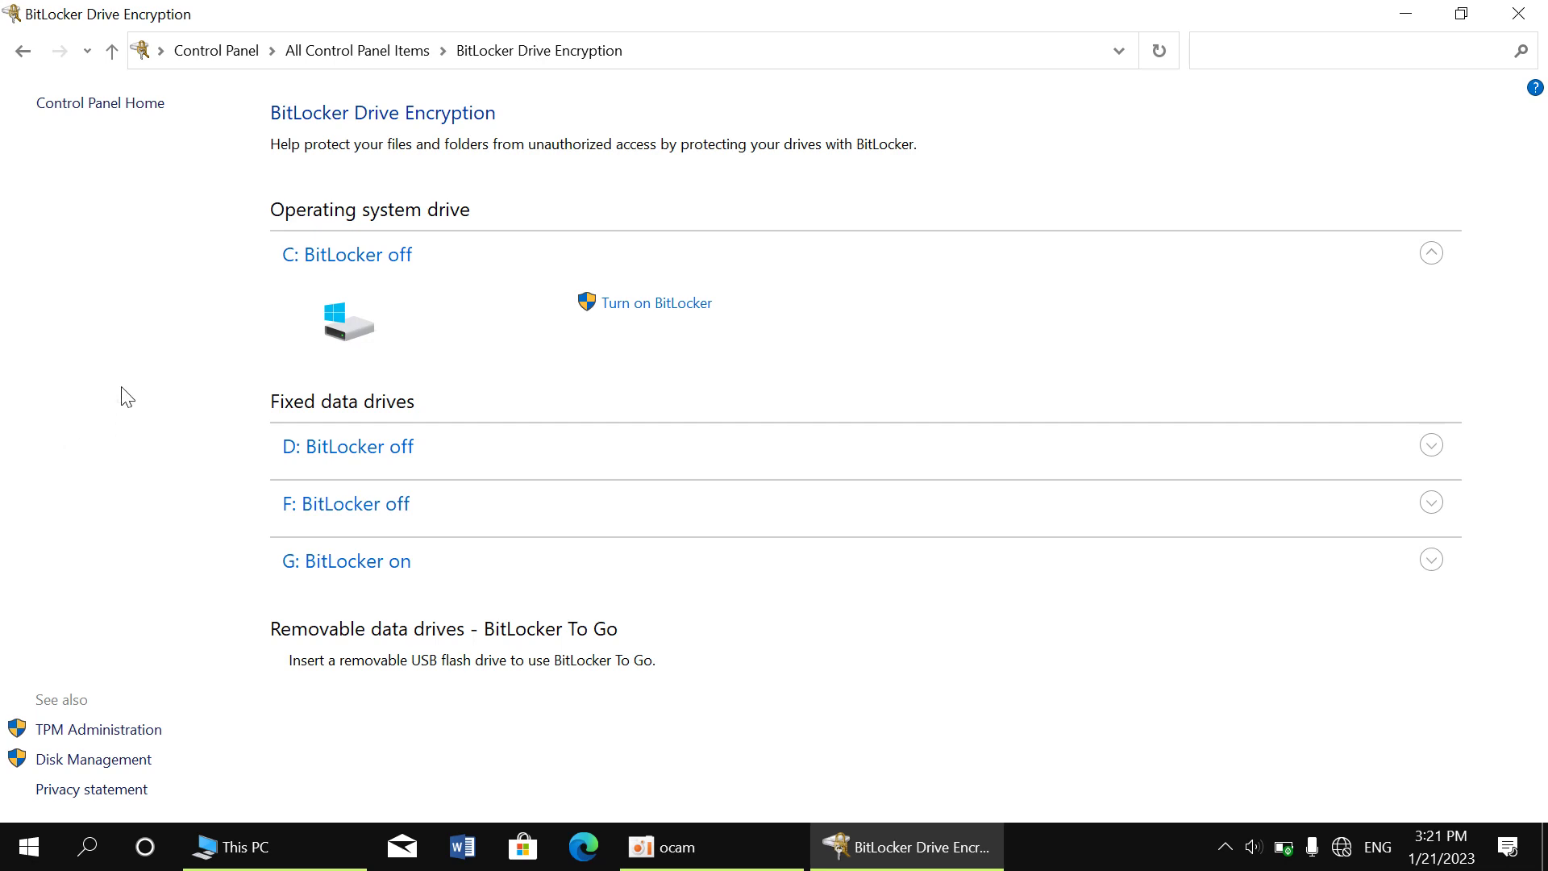
click(1519, 14)
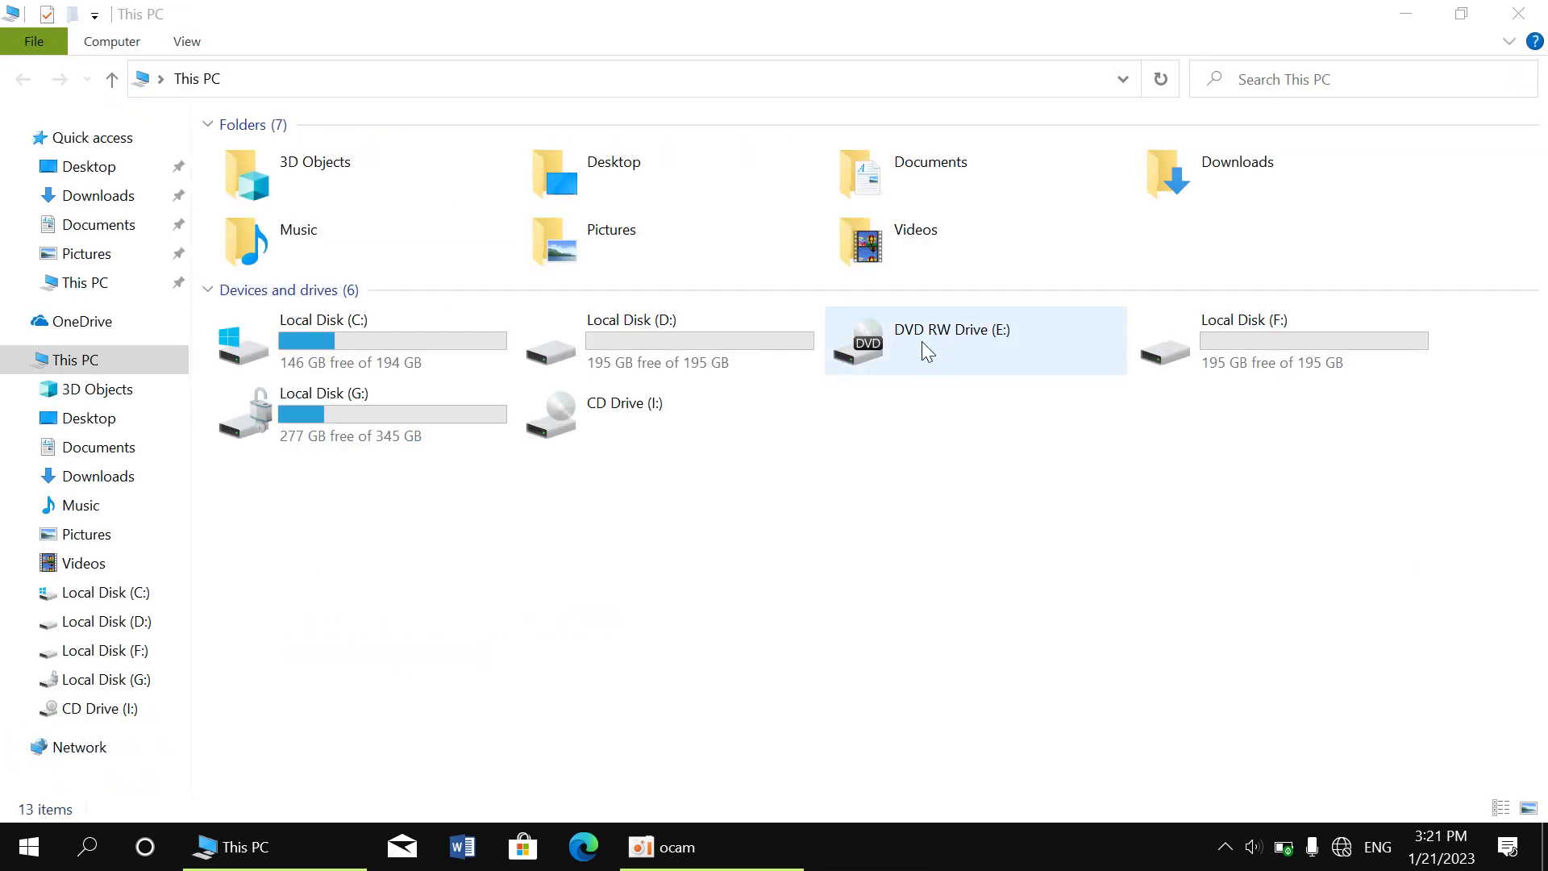
click(652, 339)
Turn on BitLocker for Local Disk (D:) and choose to unlock it with a password
right_click(652, 339)
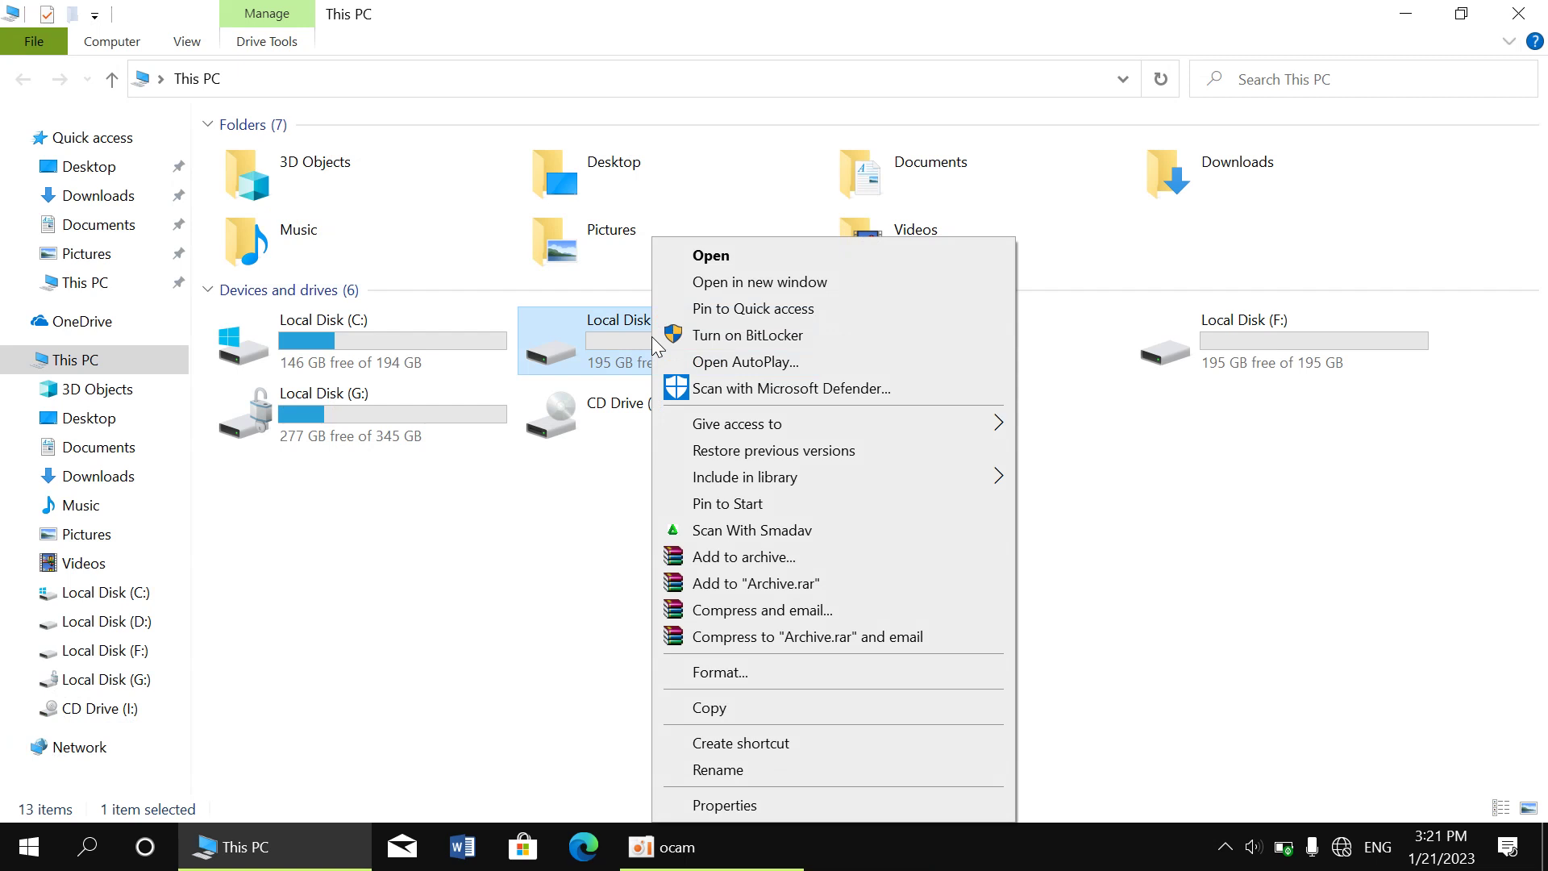
click(722, 337)
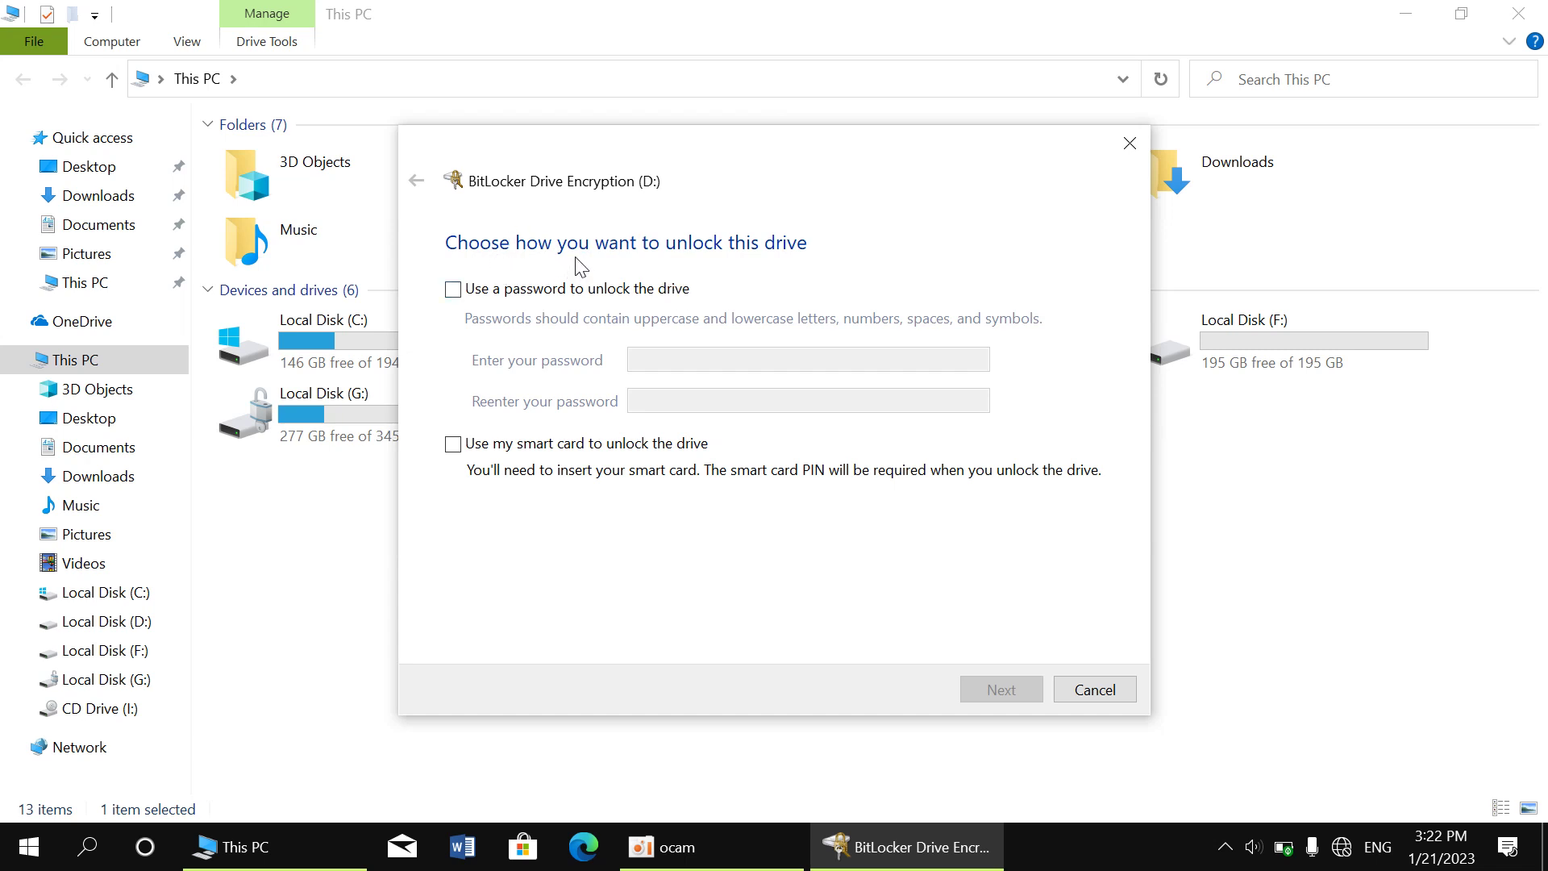
click(453, 290)
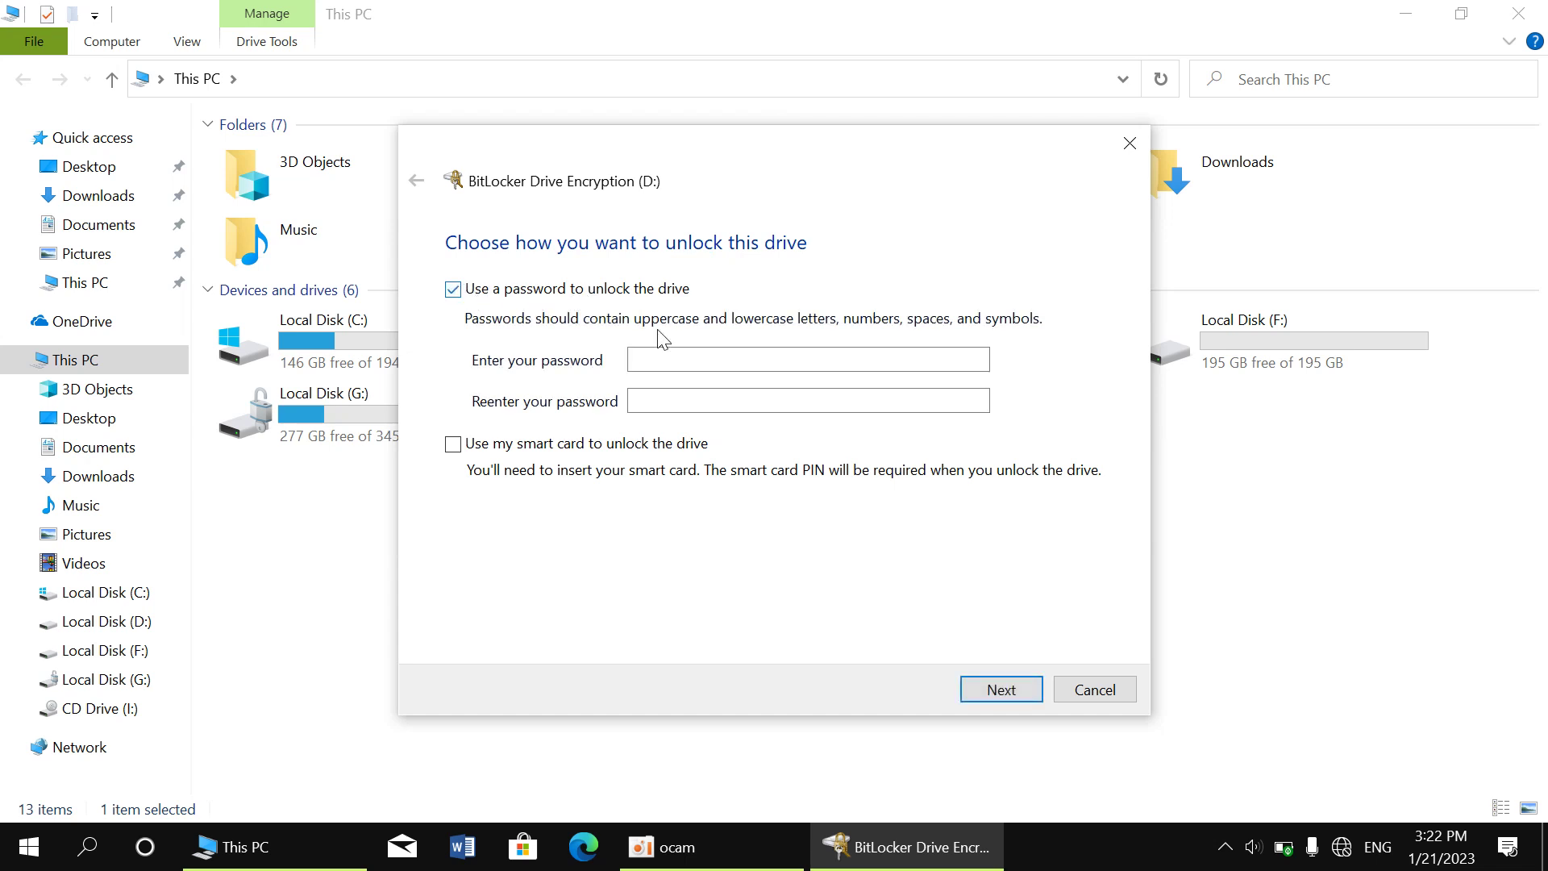
Enter and confirm the unlock password for drive D:, then continue
click(686, 356)
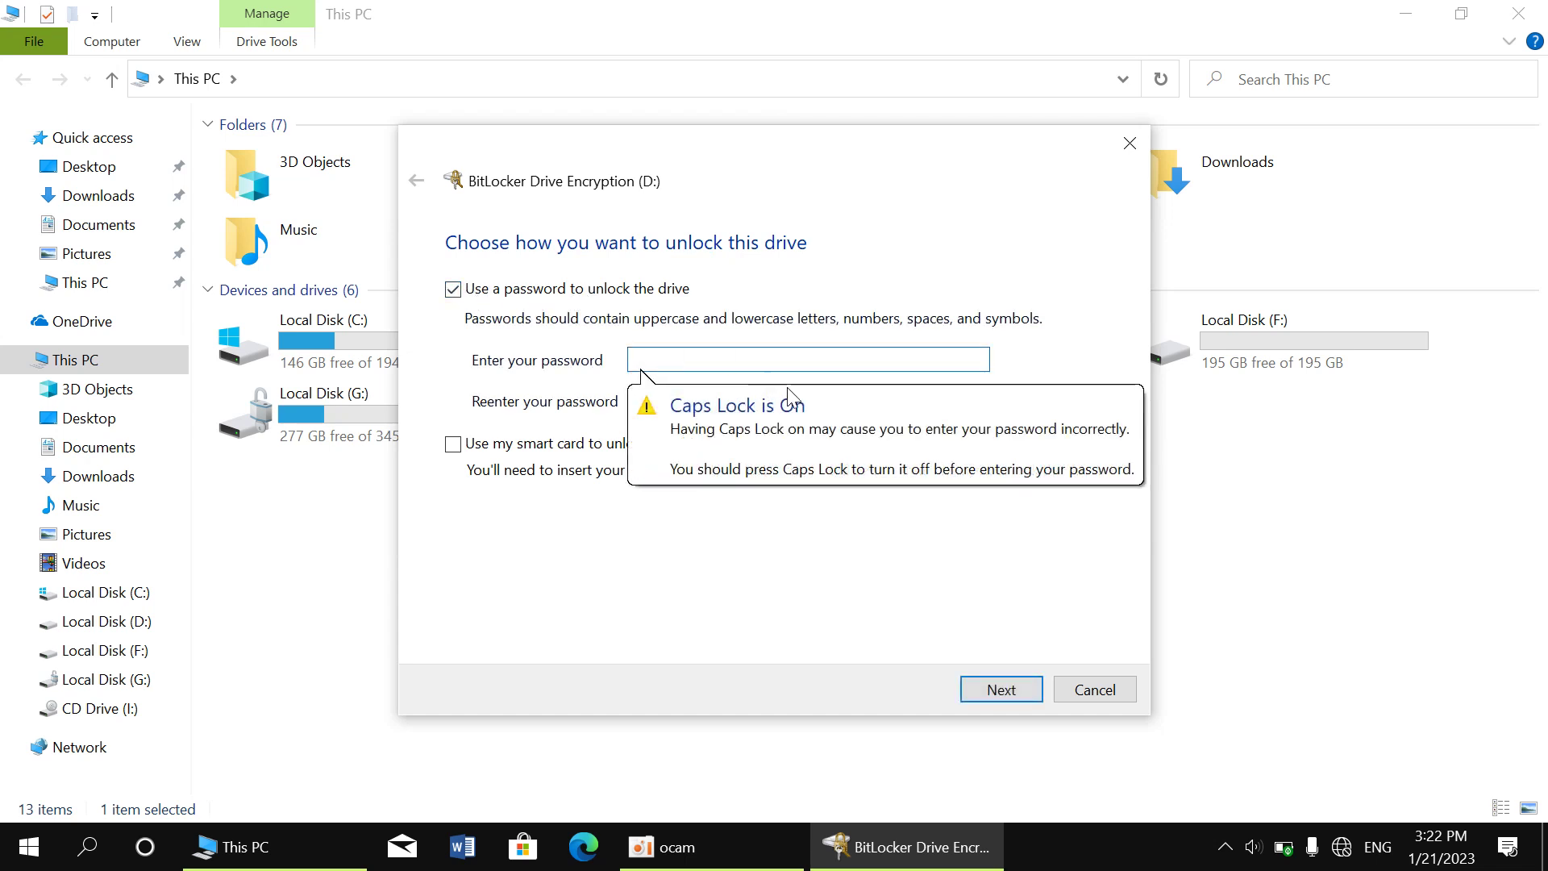
key(Caps_Lock)
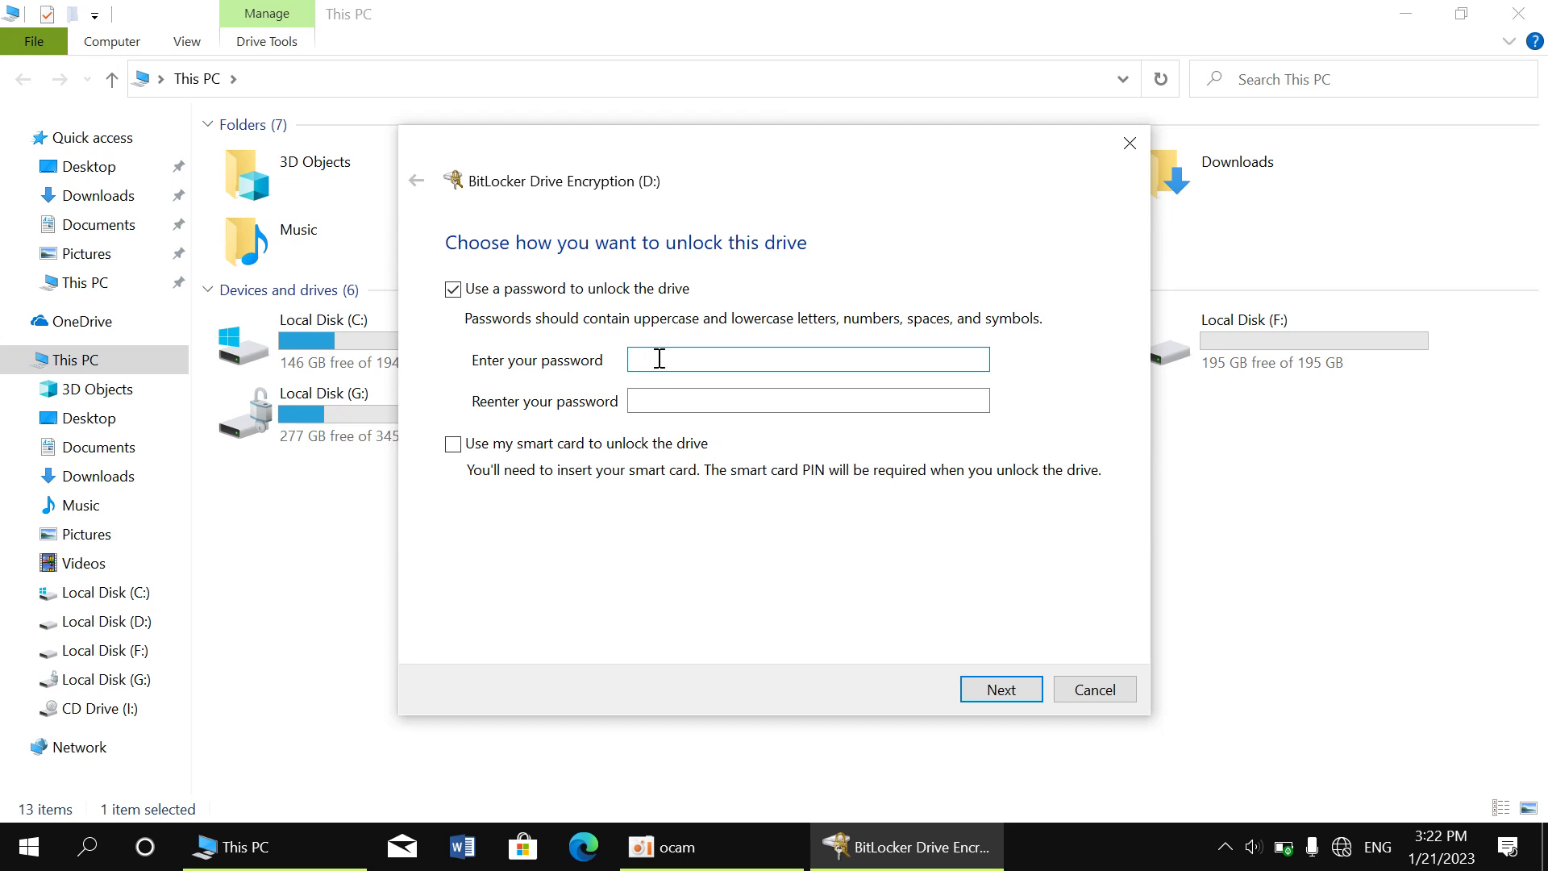
text(1234)
key(BackSpace)
key(BackSpace)
key(BackSpace)
key(BackSpace)
text(12345678)
click(705, 401)
text(123456)
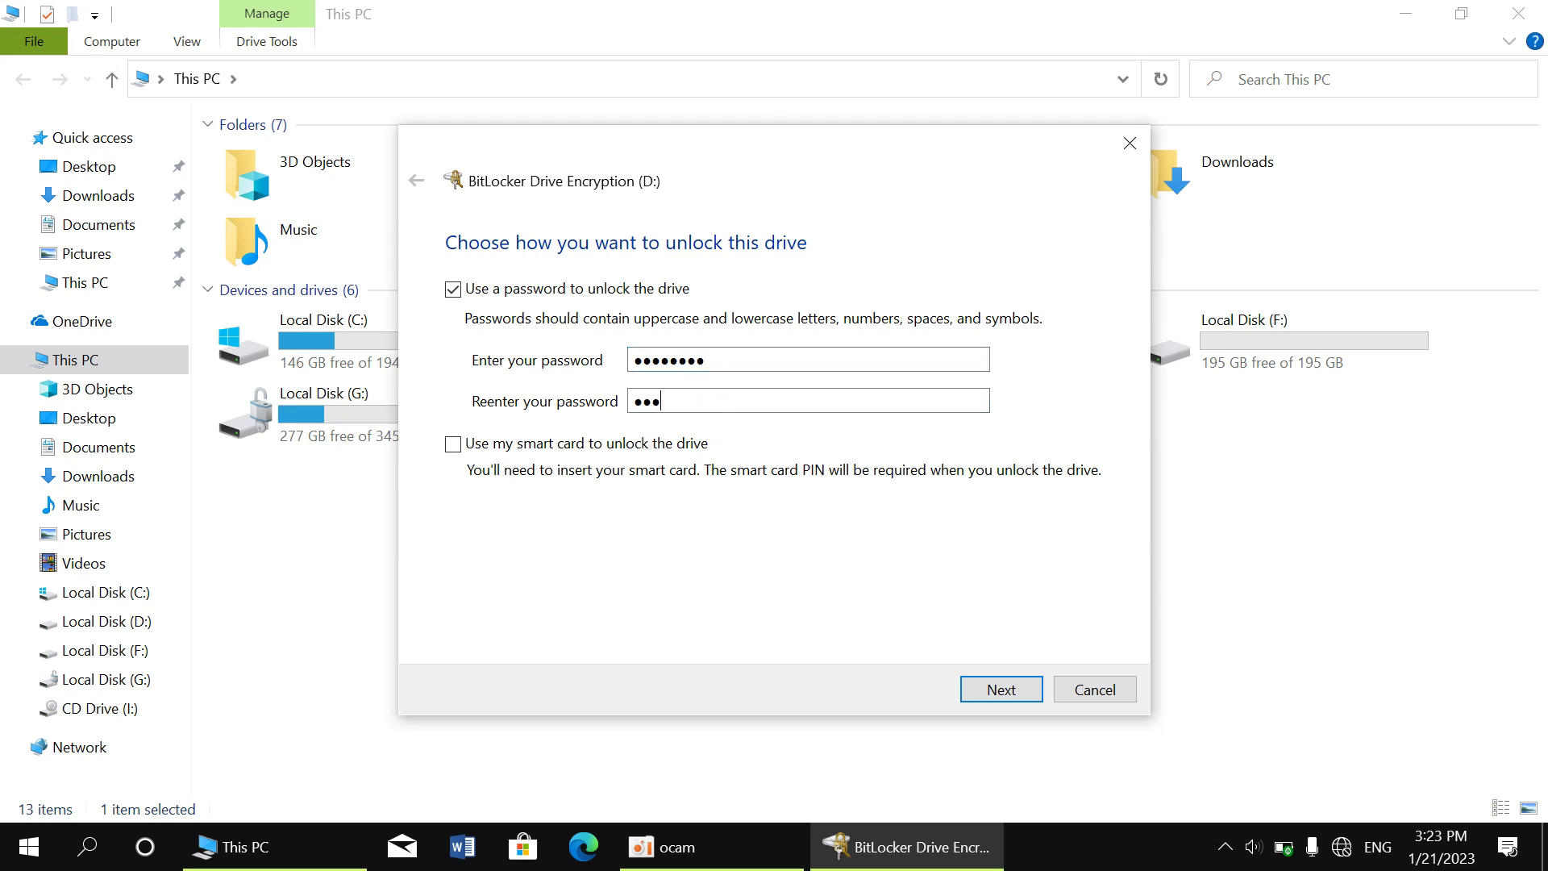
text(•)
click(980, 691)
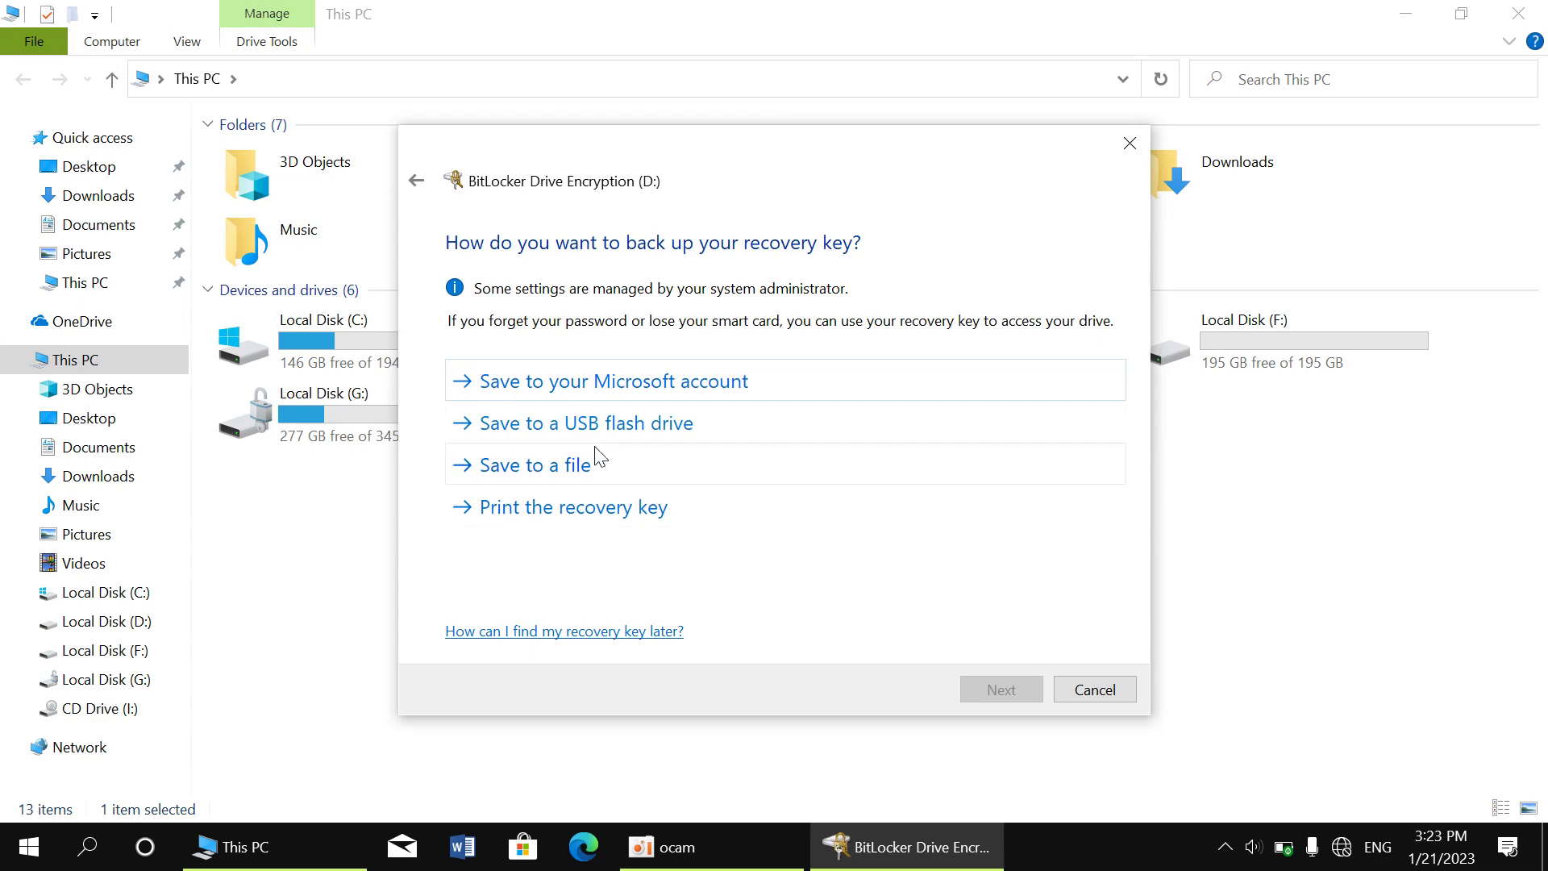
key(super)
key(super)
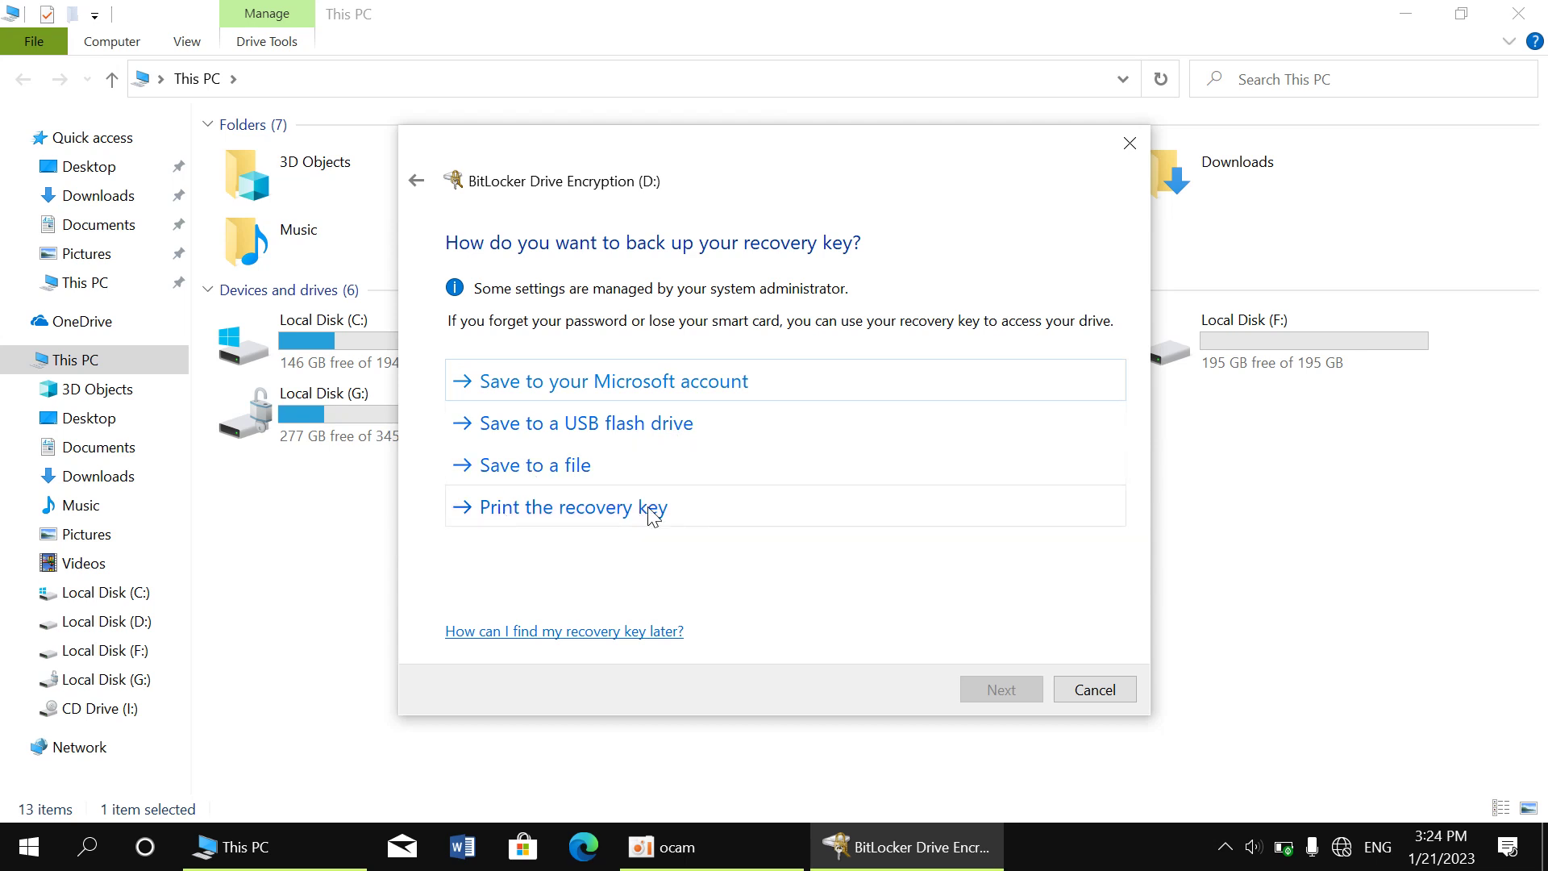
Save the BitLocker recovery key as a text file on the Desktop
click(536, 471)
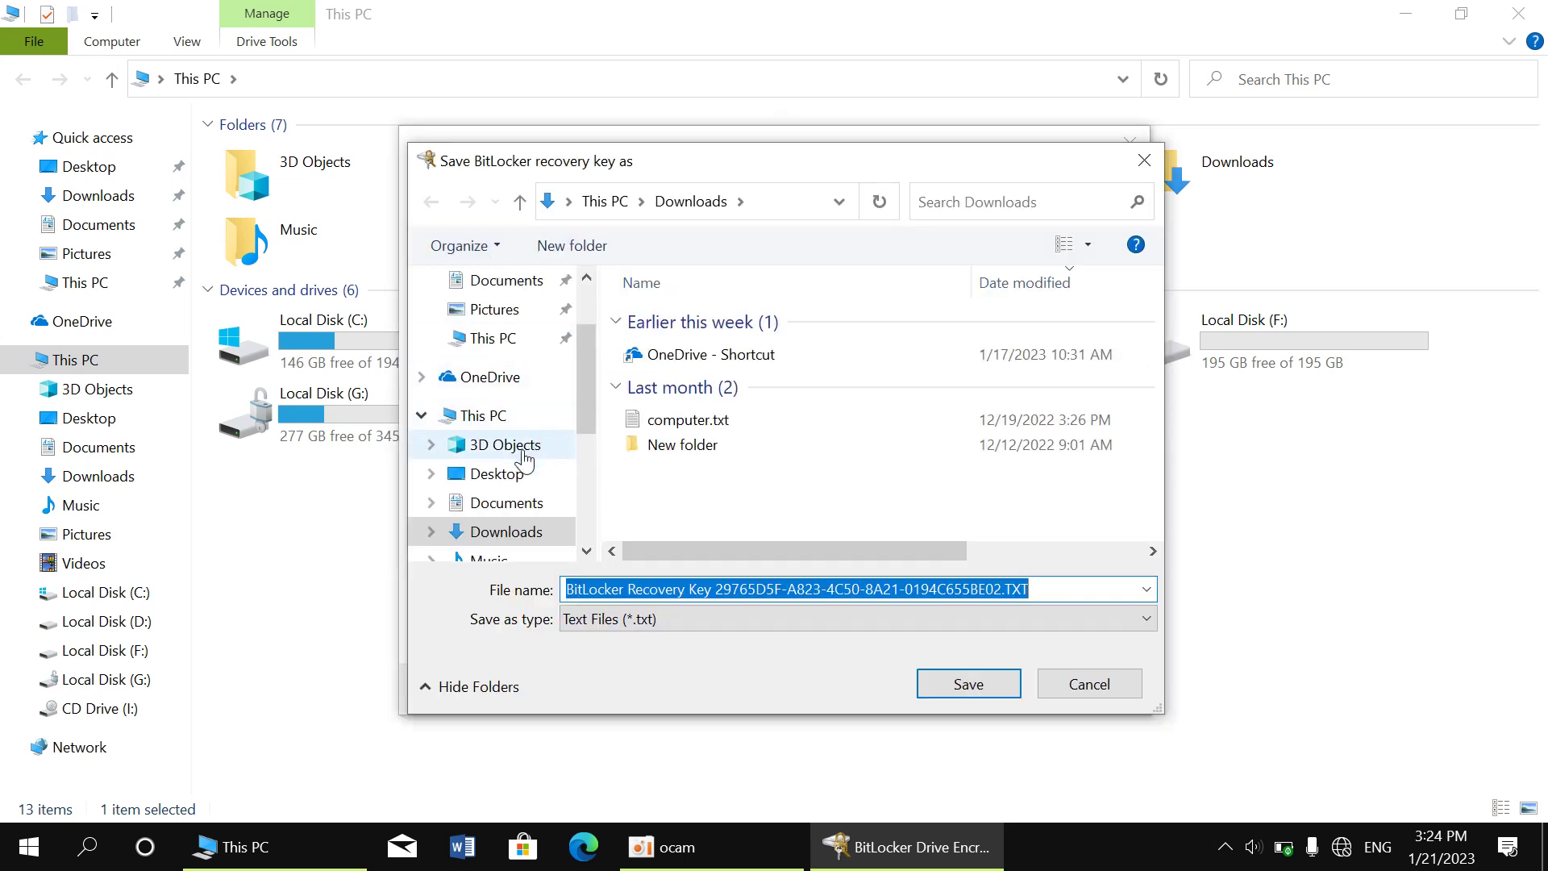
click(484, 475)
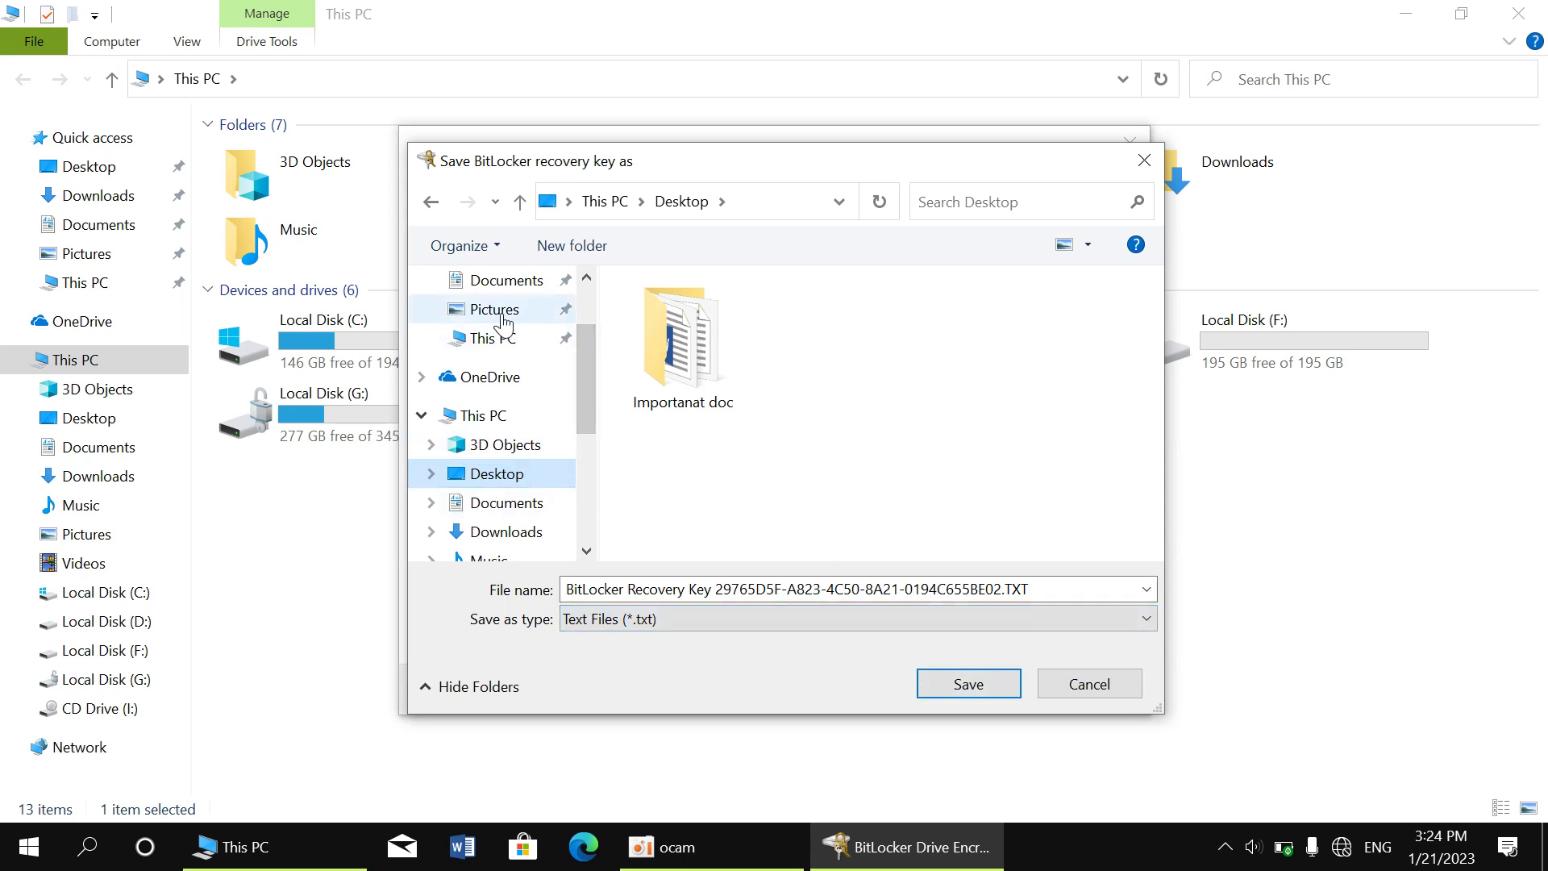
mouse_move(575, 391)
mouse_down()
mouse_move(592, 356)
mouse_move(592, 413)
mouse_up()
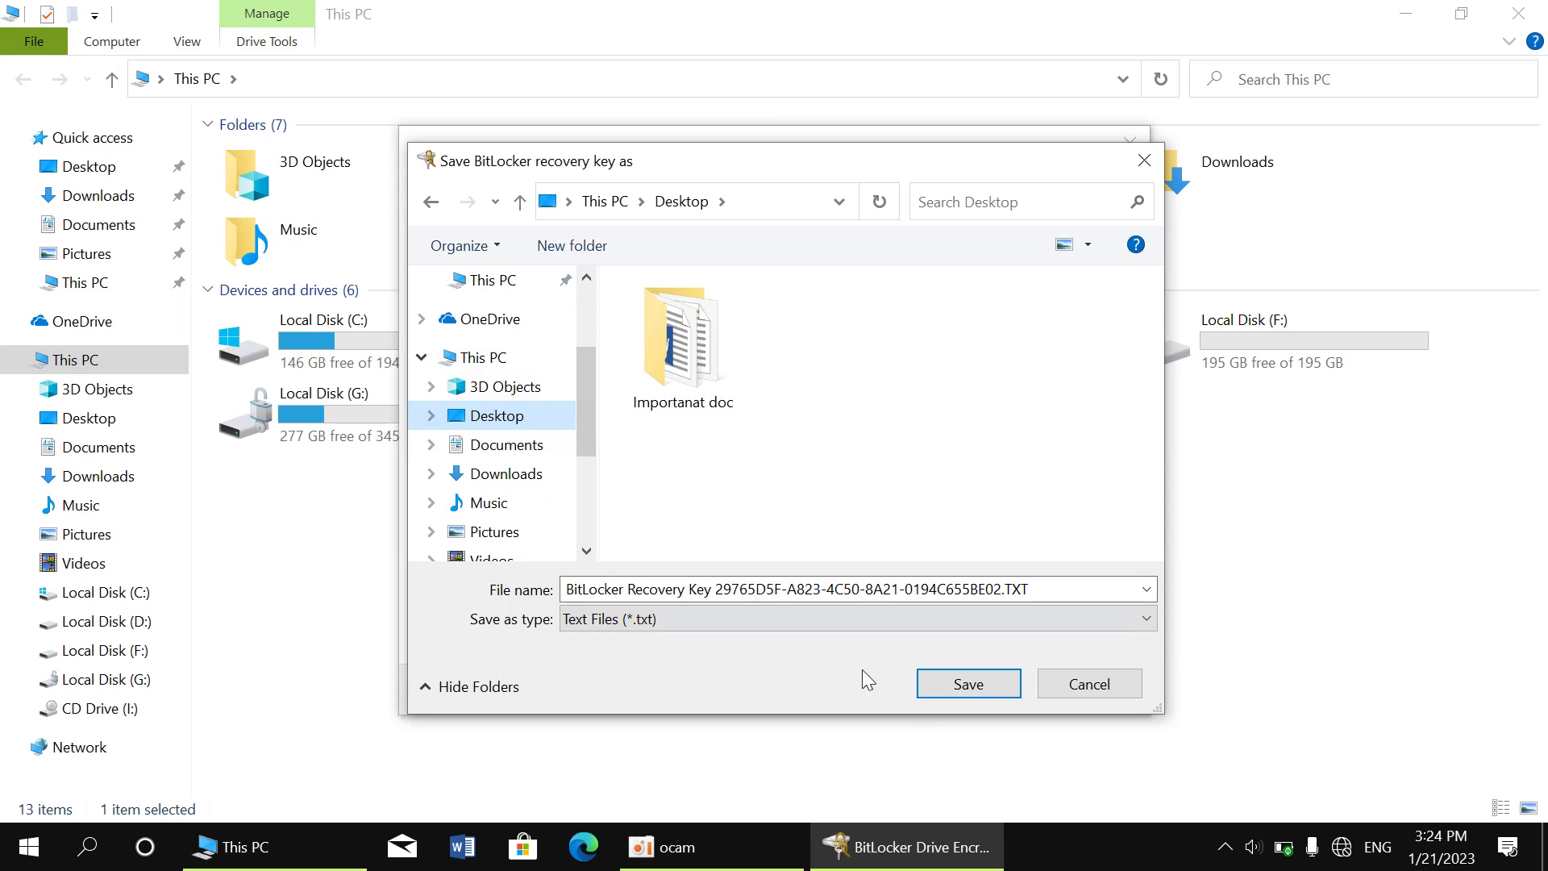
click(968, 683)
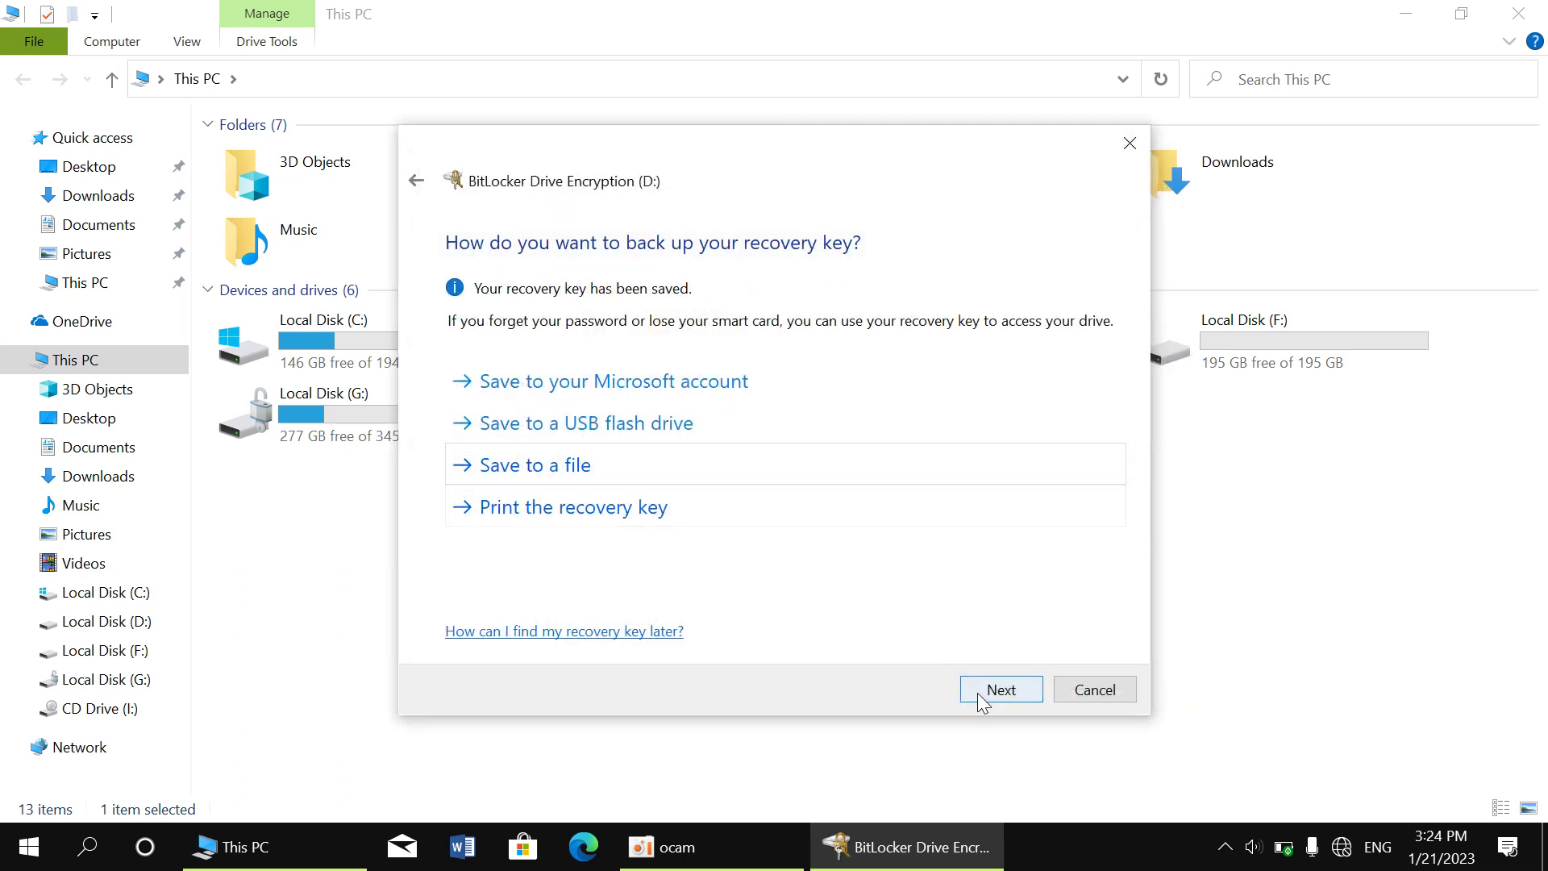
Encrypt used disk space only with the default encryption mode, and start encrypting D:
click(980, 697)
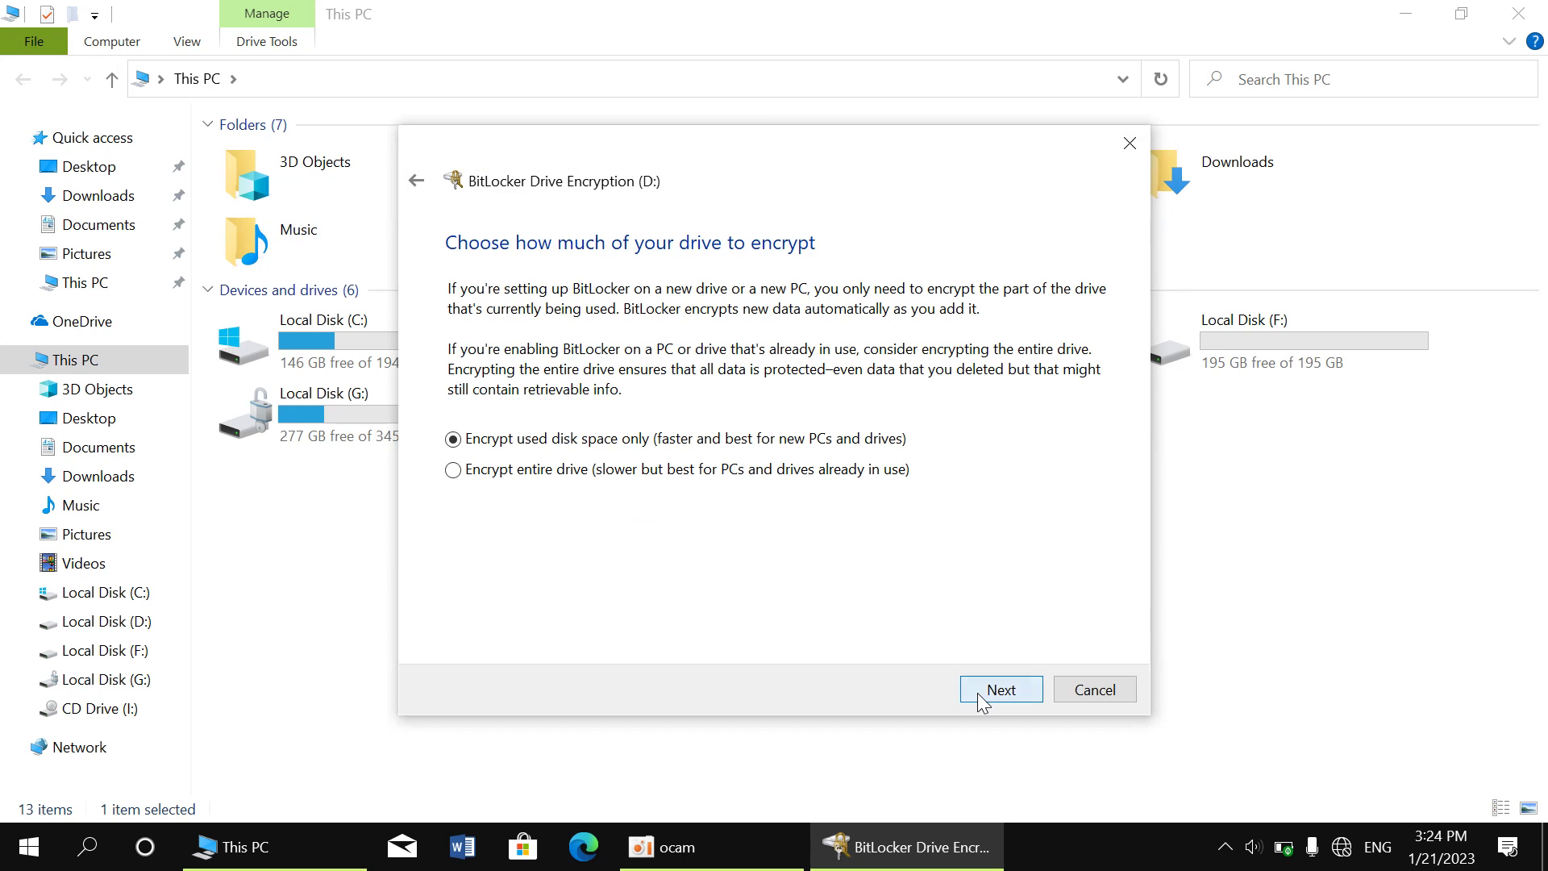
click(979, 694)
click(978, 695)
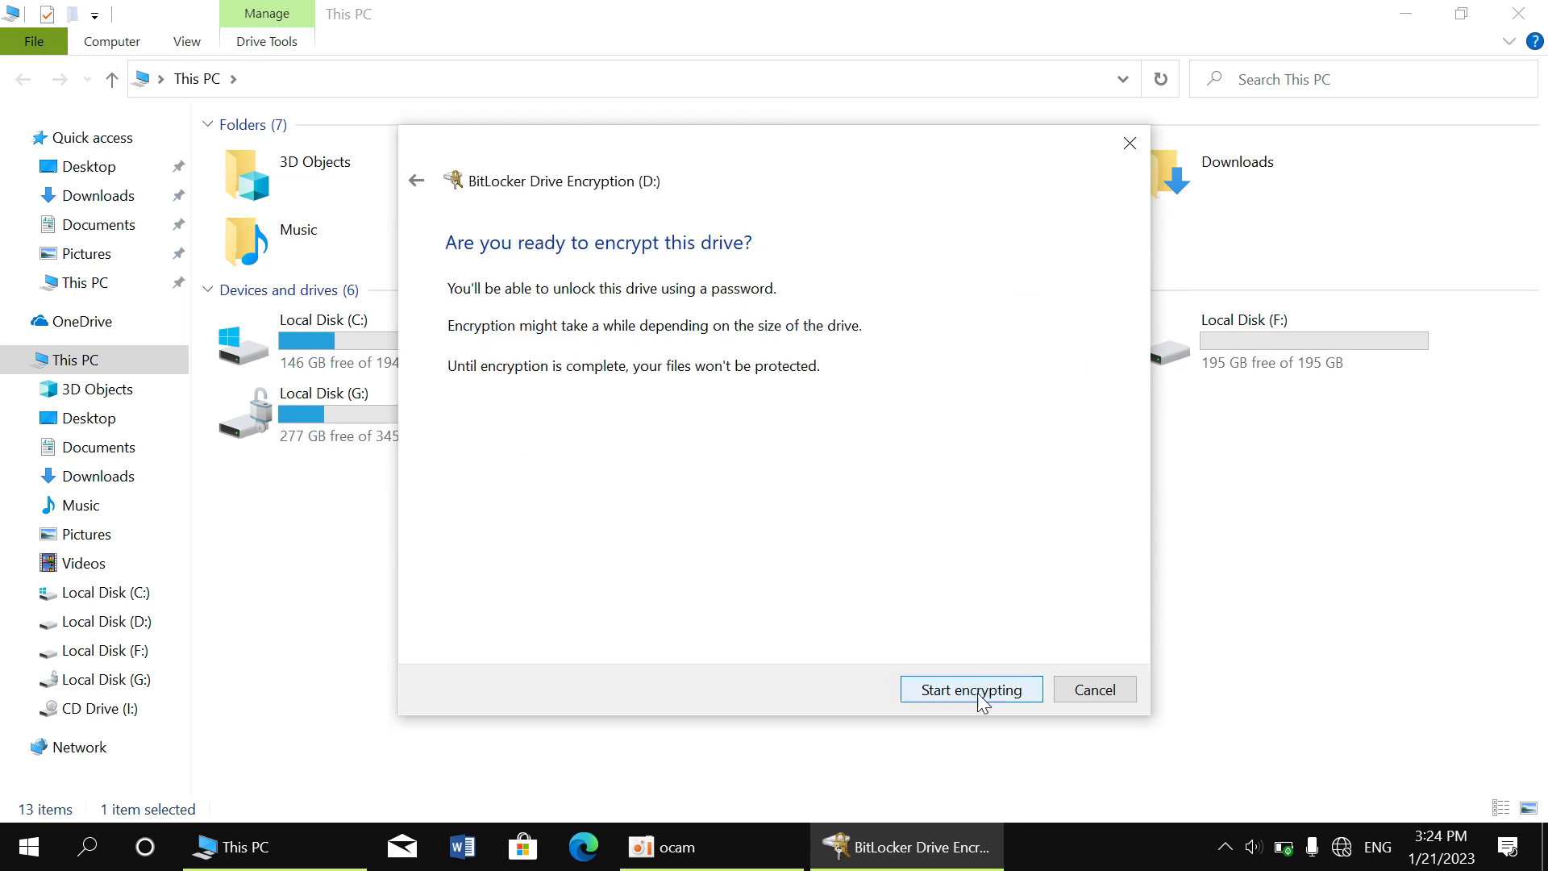
click(978, 692)
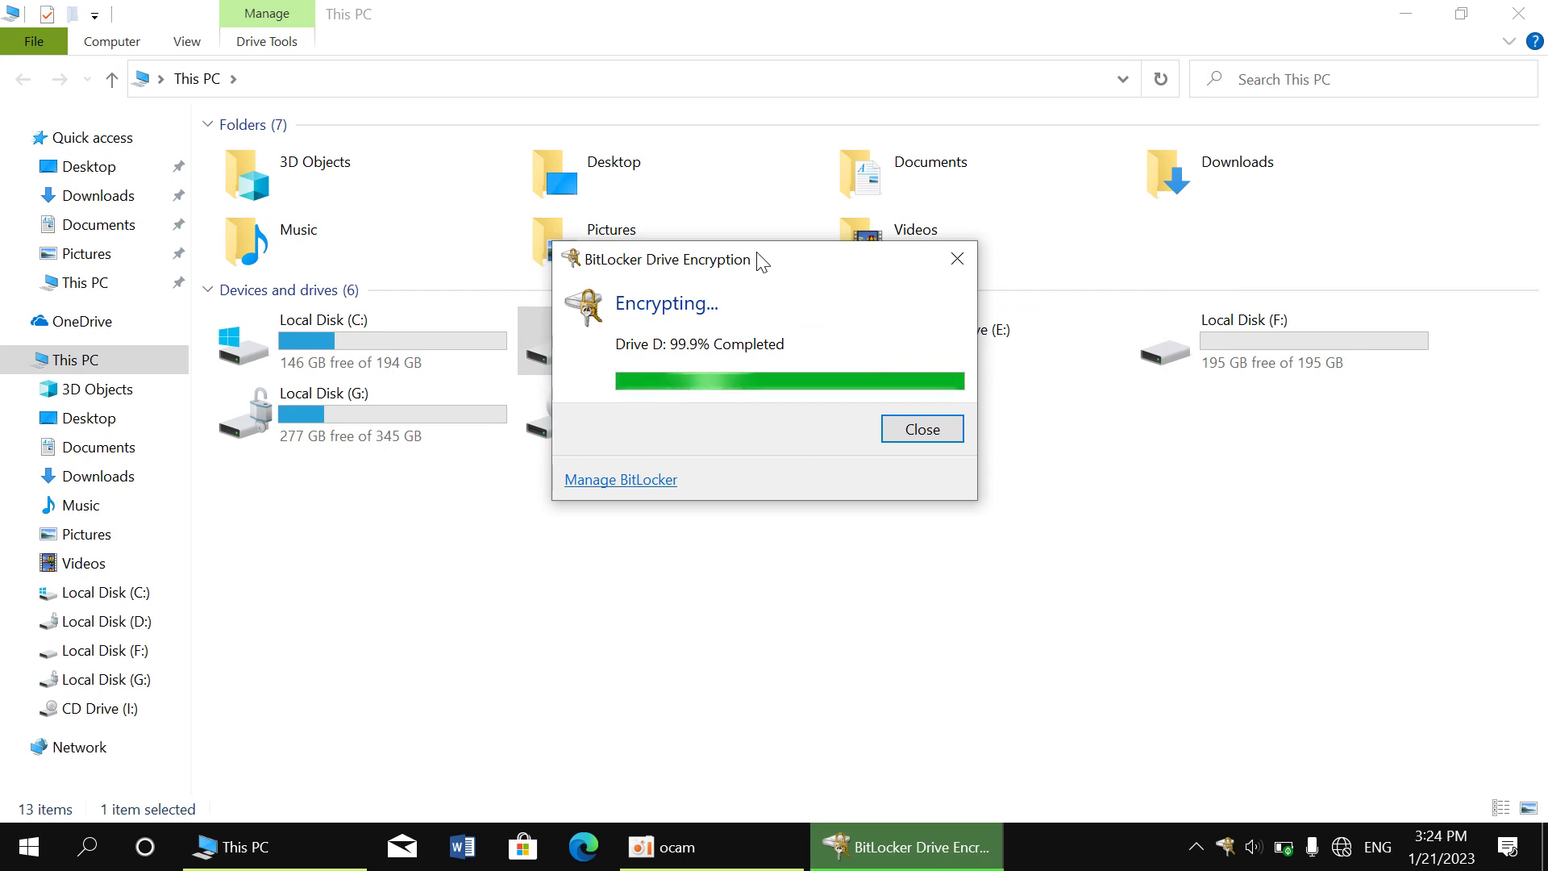
Wait for encryption of D: to complete and close the completion notice
drag(758, 260, 1122, 477)
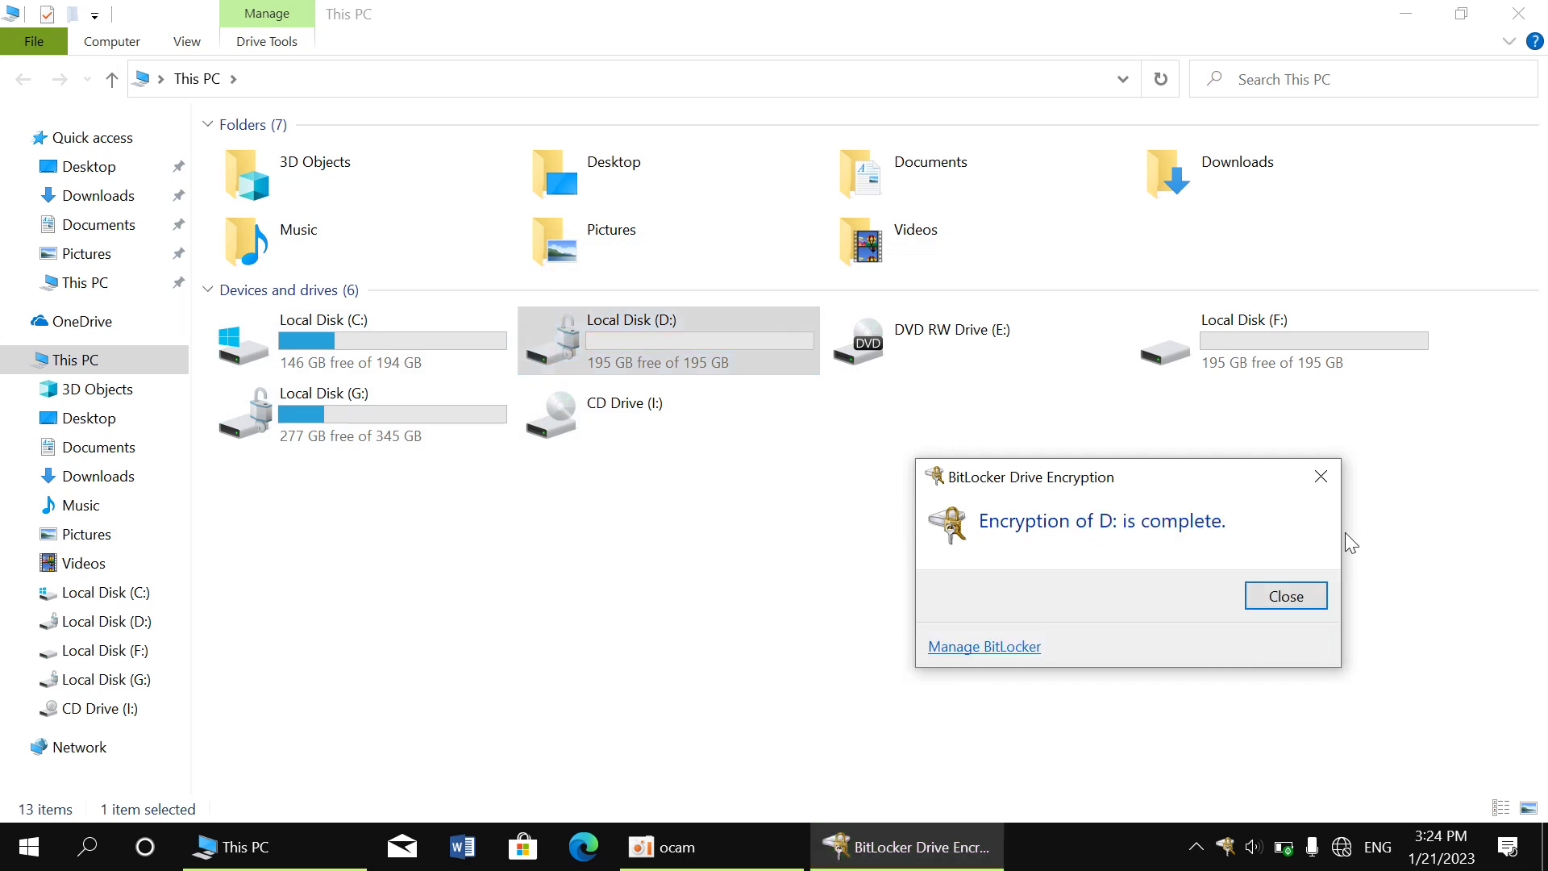
click(1281, 602)
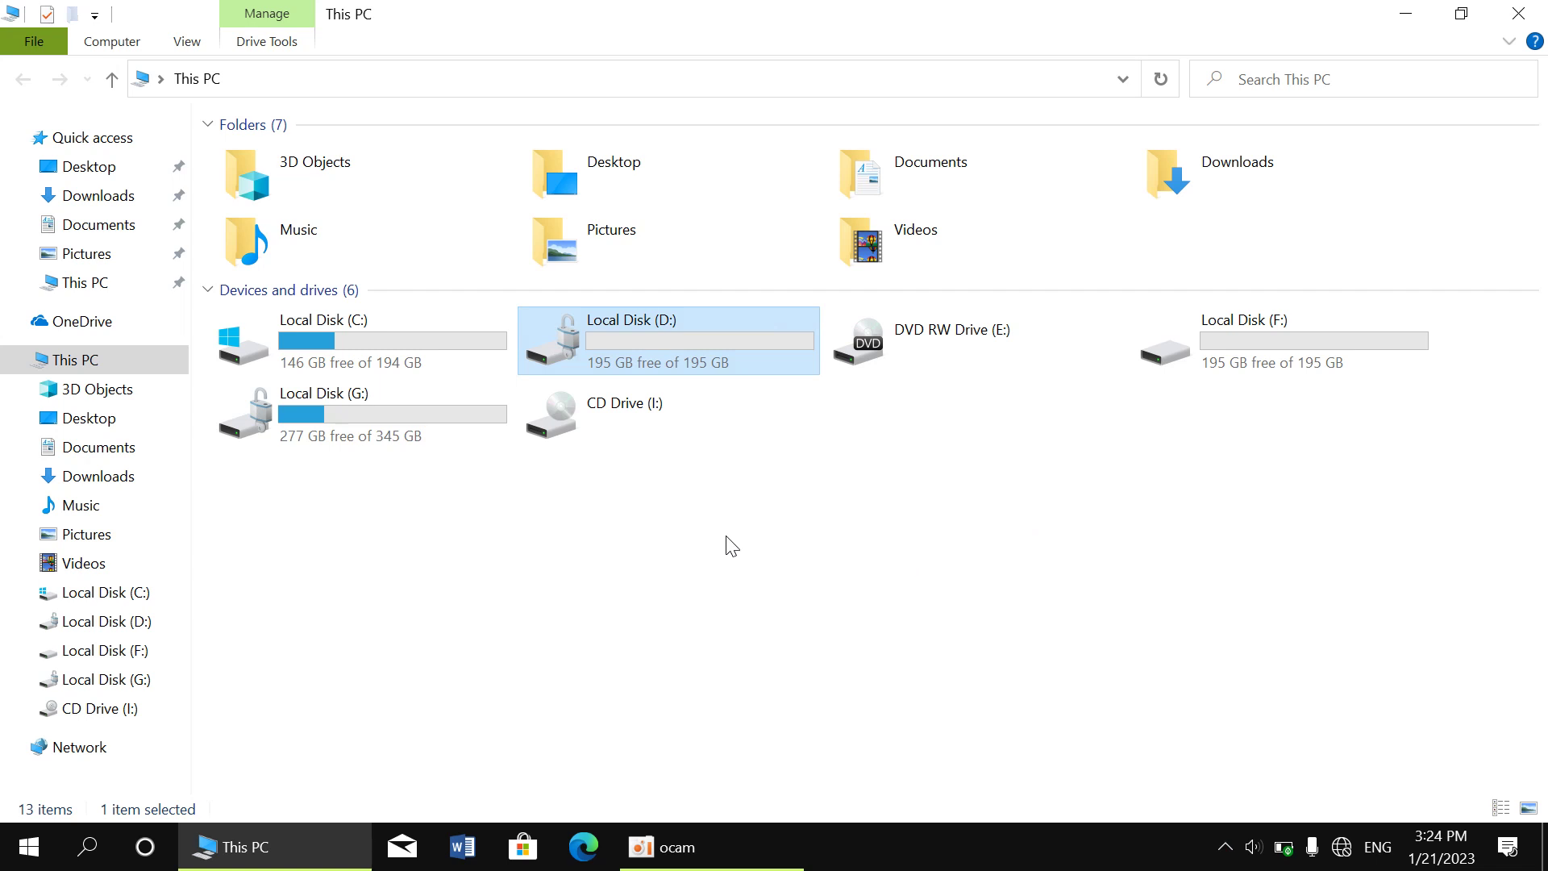
Open Local Disk (D:) to view its files, then return to This PC
double_click(650, 362)
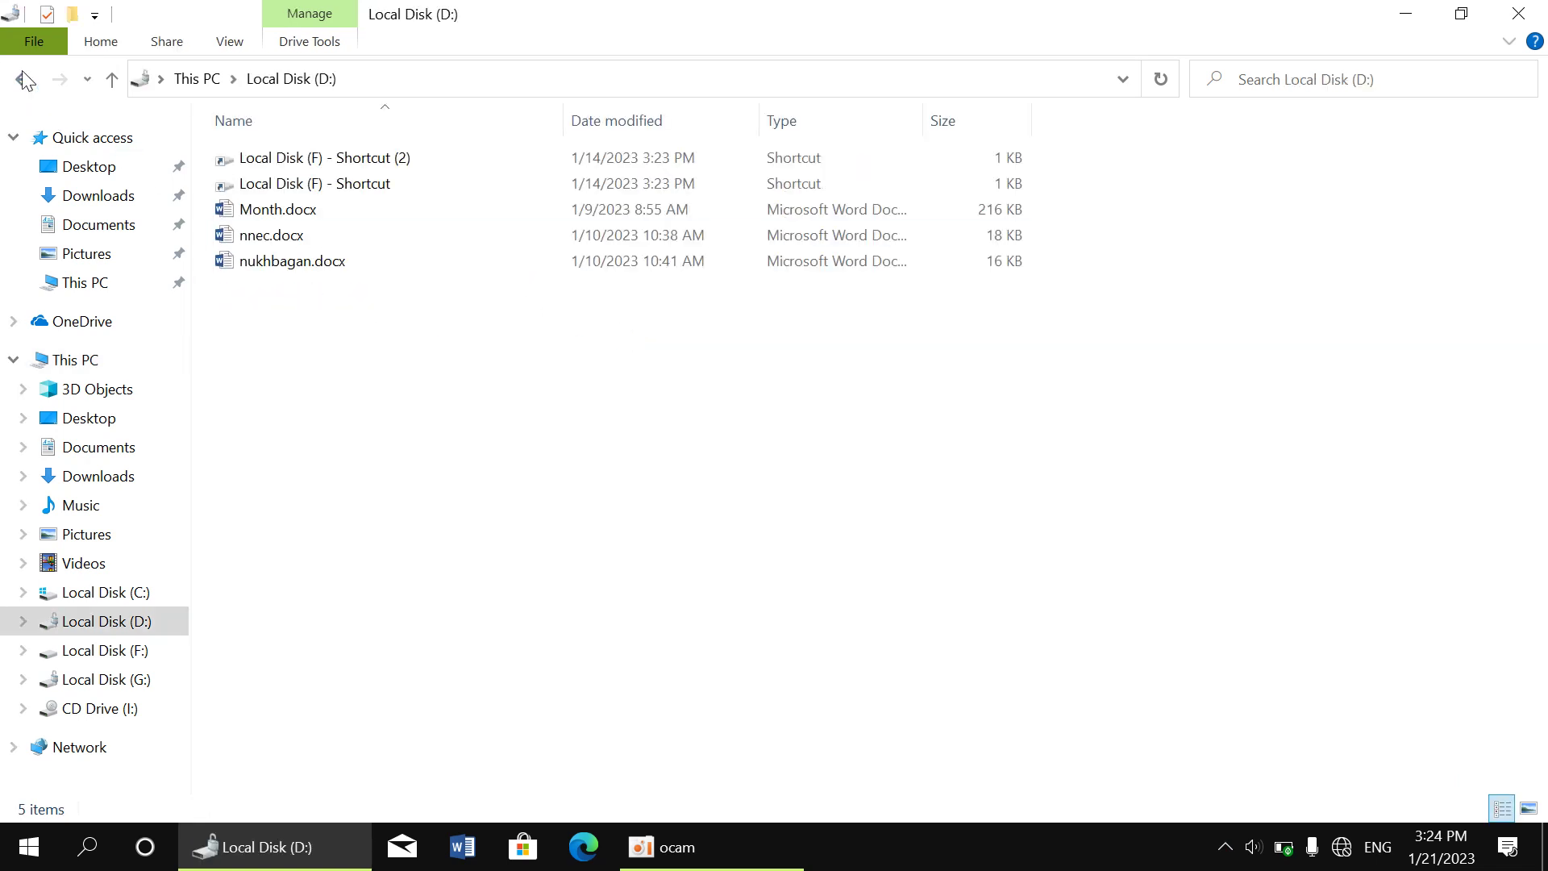
click(24, 79)
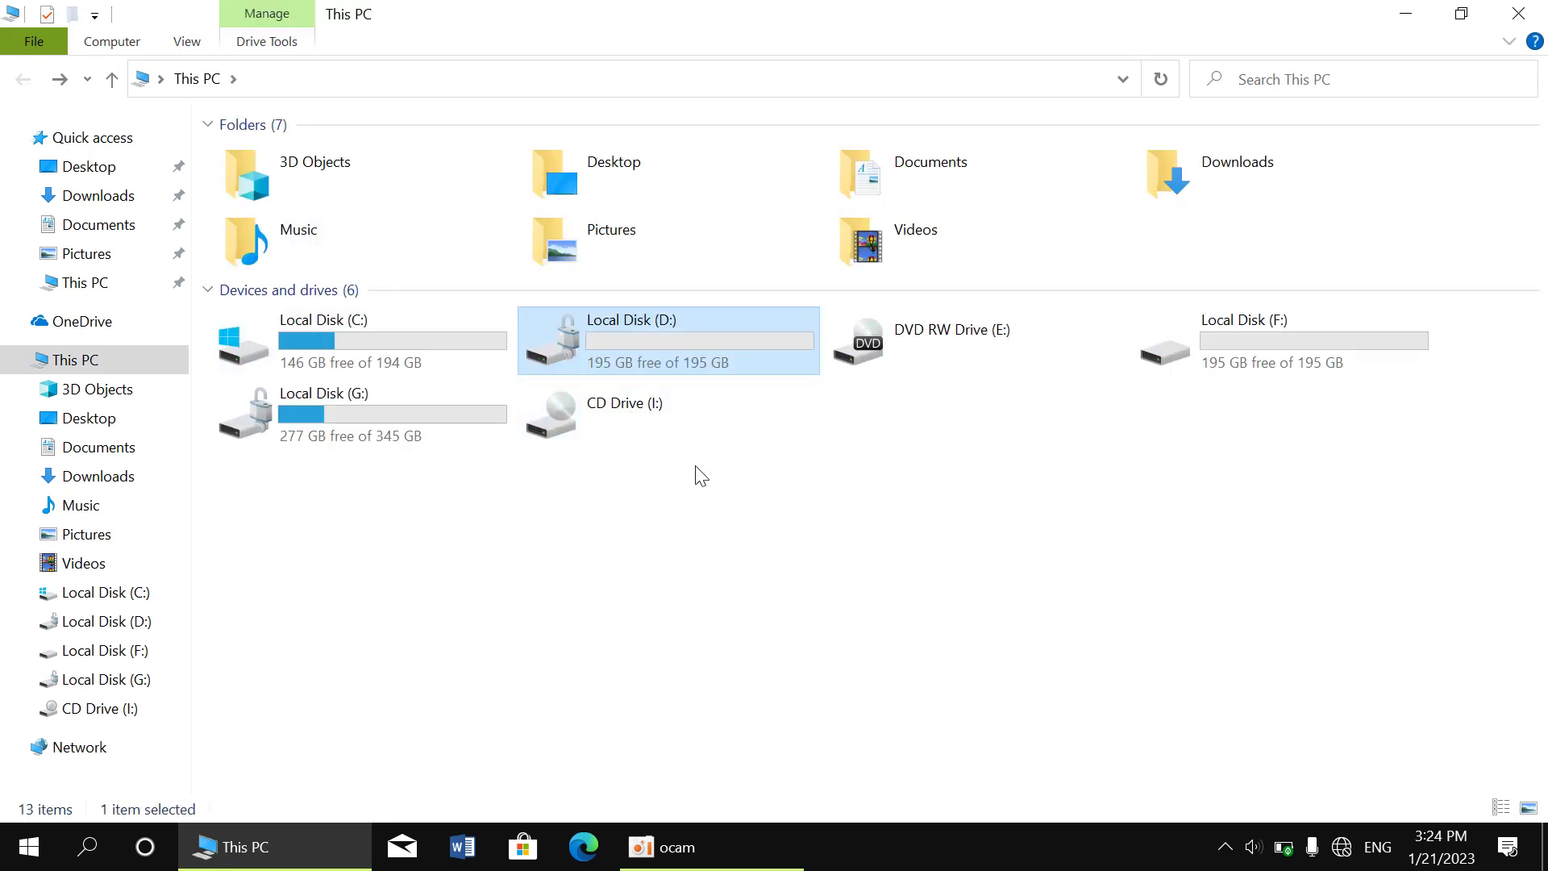
click(650, 500)
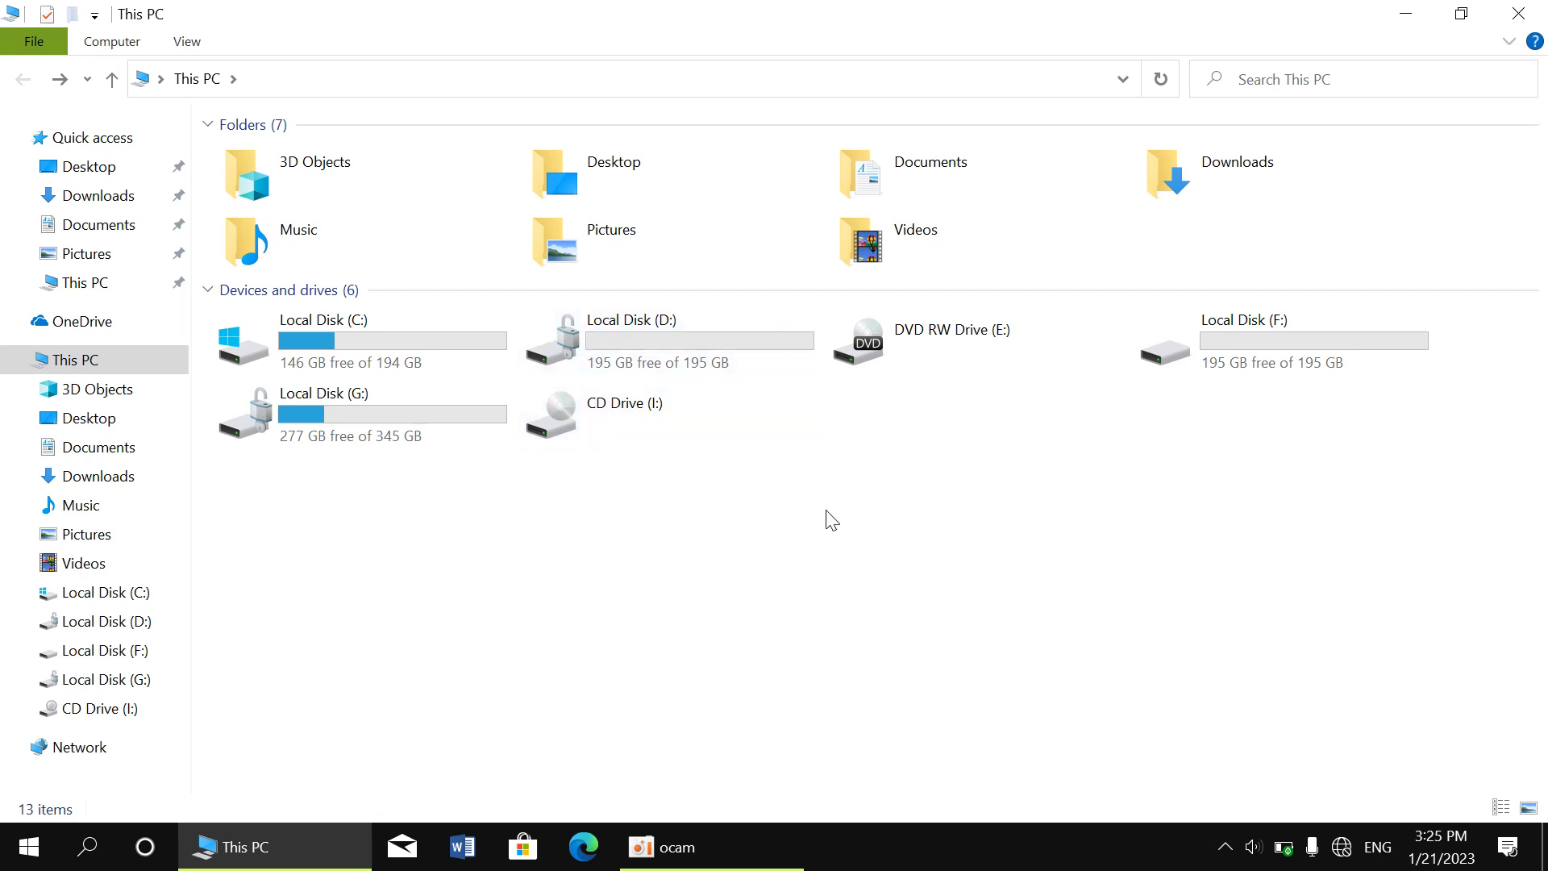
Close File Explorer and refresh the desktop to show the recovery key file
click(1514, 19)
right_click(864, 139)
click(1008, 208)
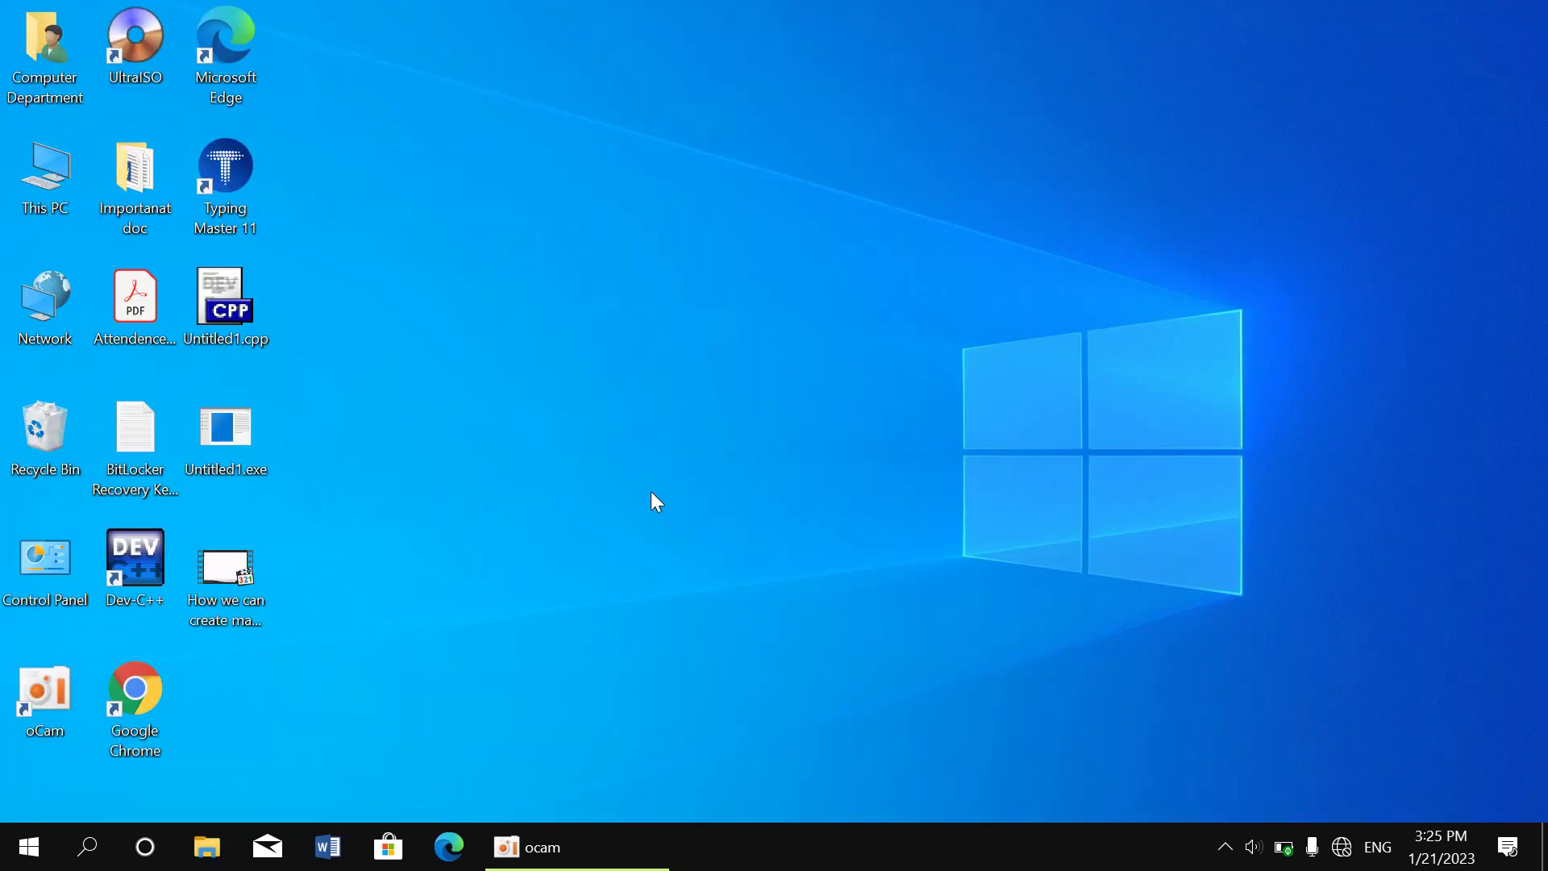
key(super+r)
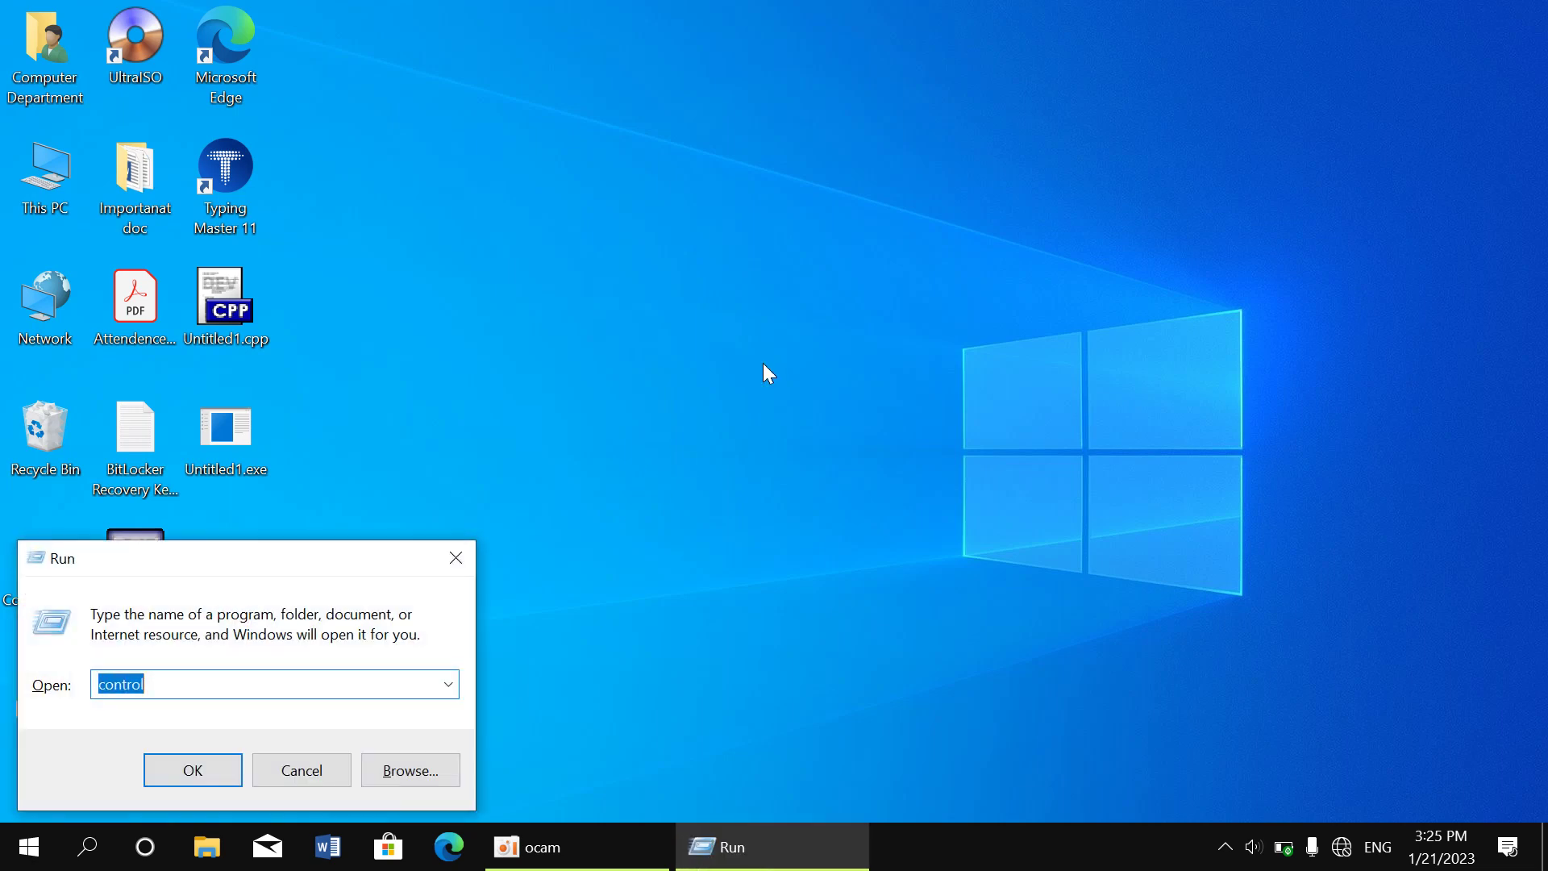
key(Return)
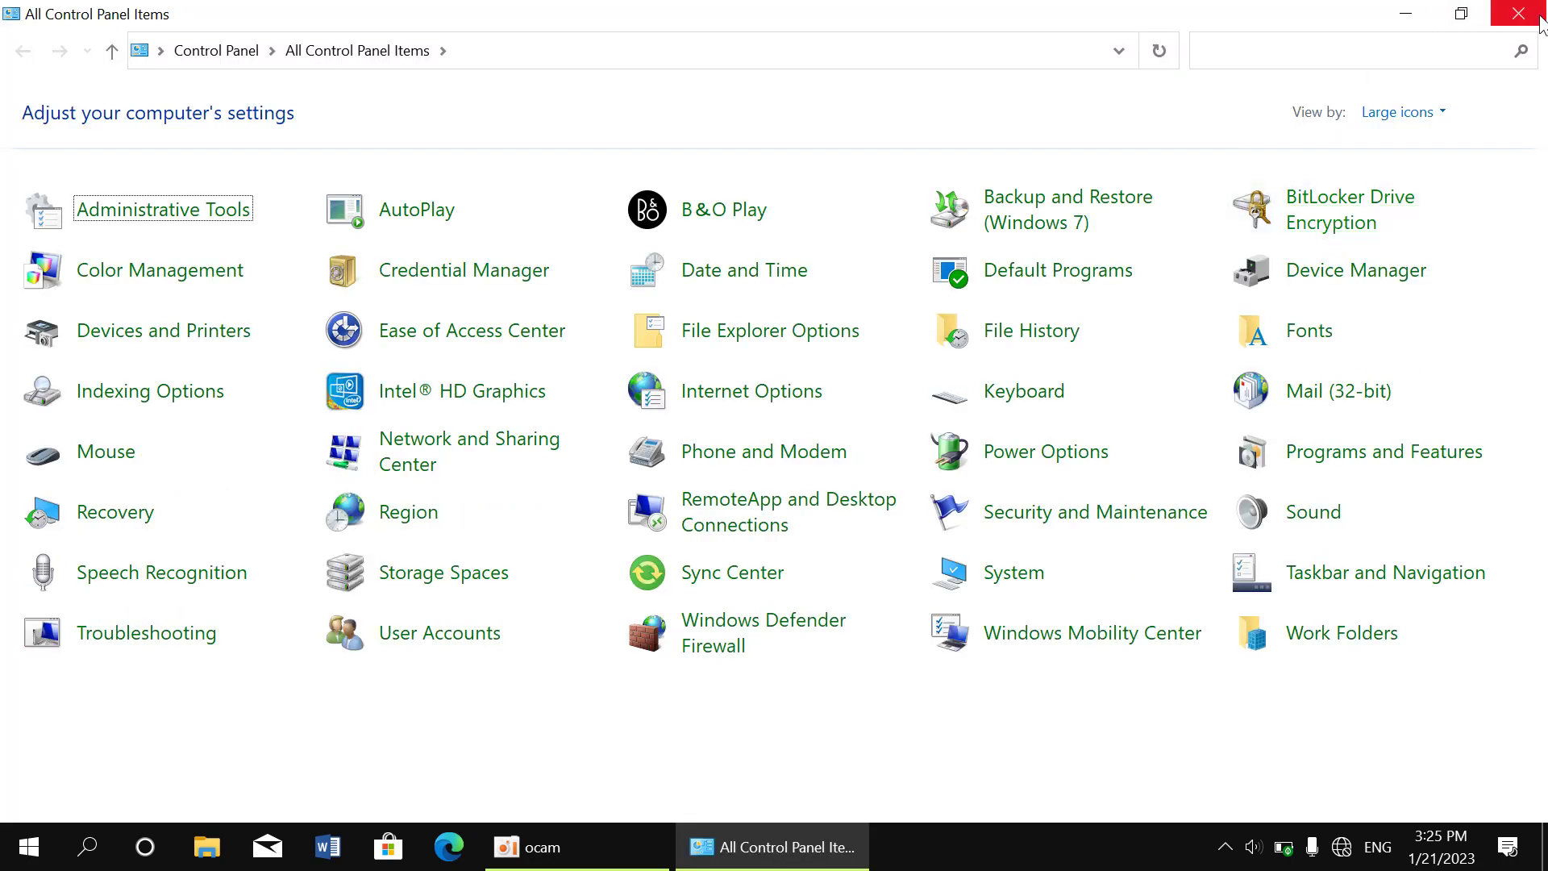
click(1514, 25)
click(528, 847)
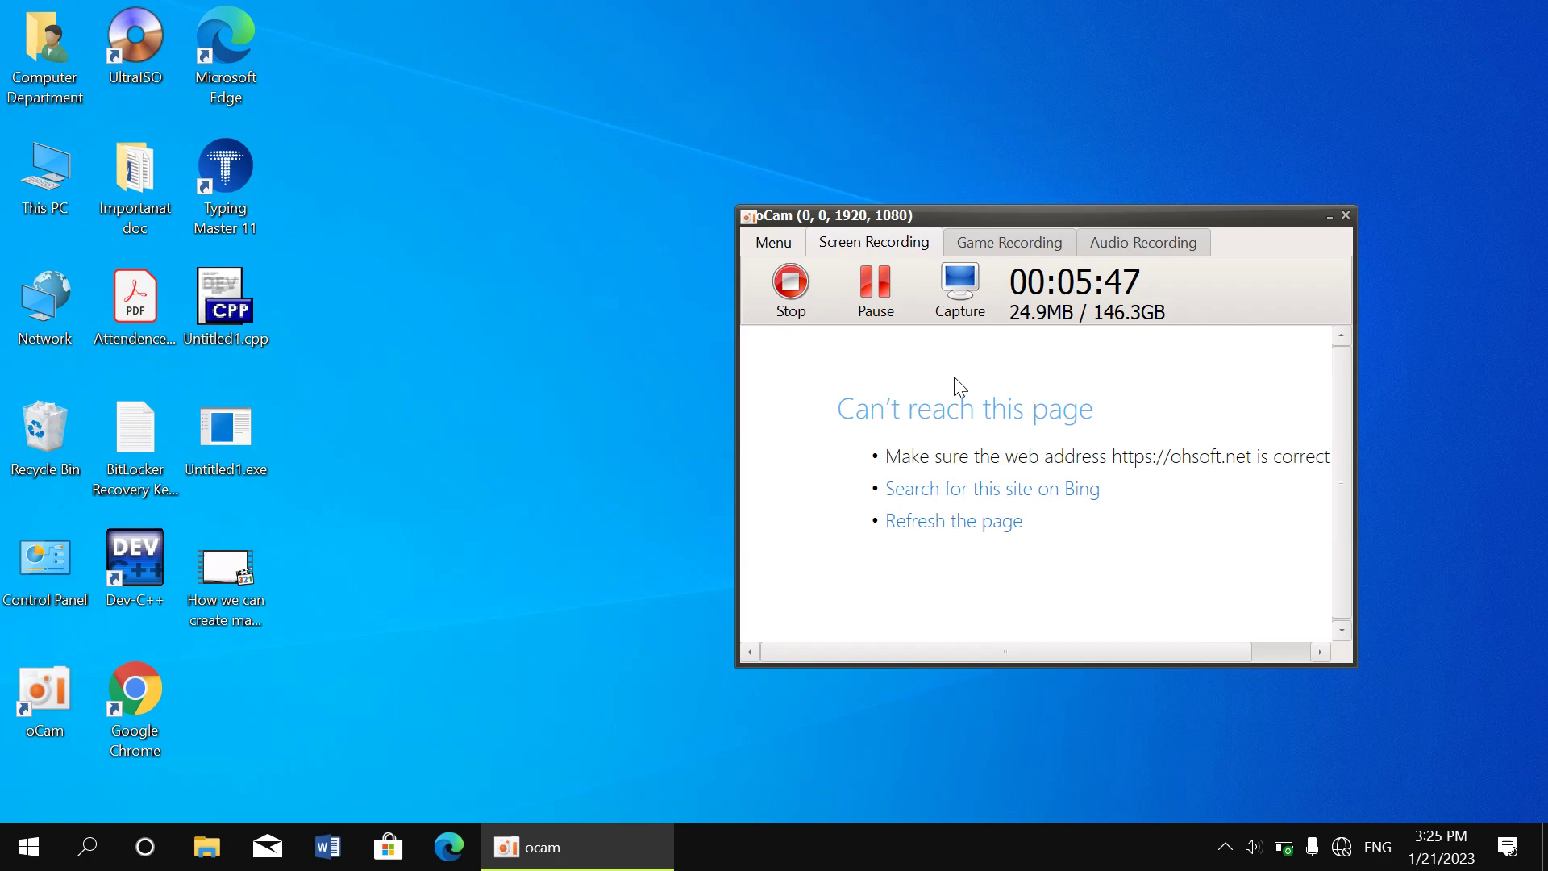